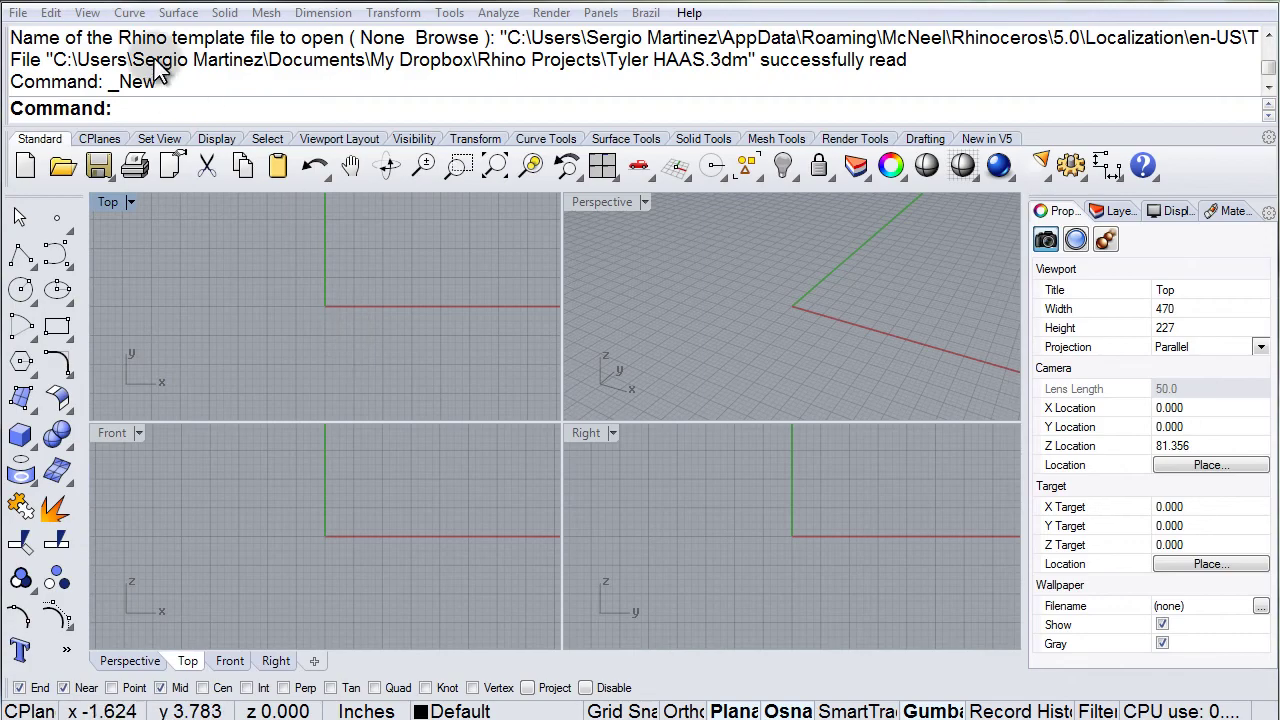
- Browse the Curve menu, then tear off the curve toolbar flyout as a floating Curve palette
left_click(129, 13)
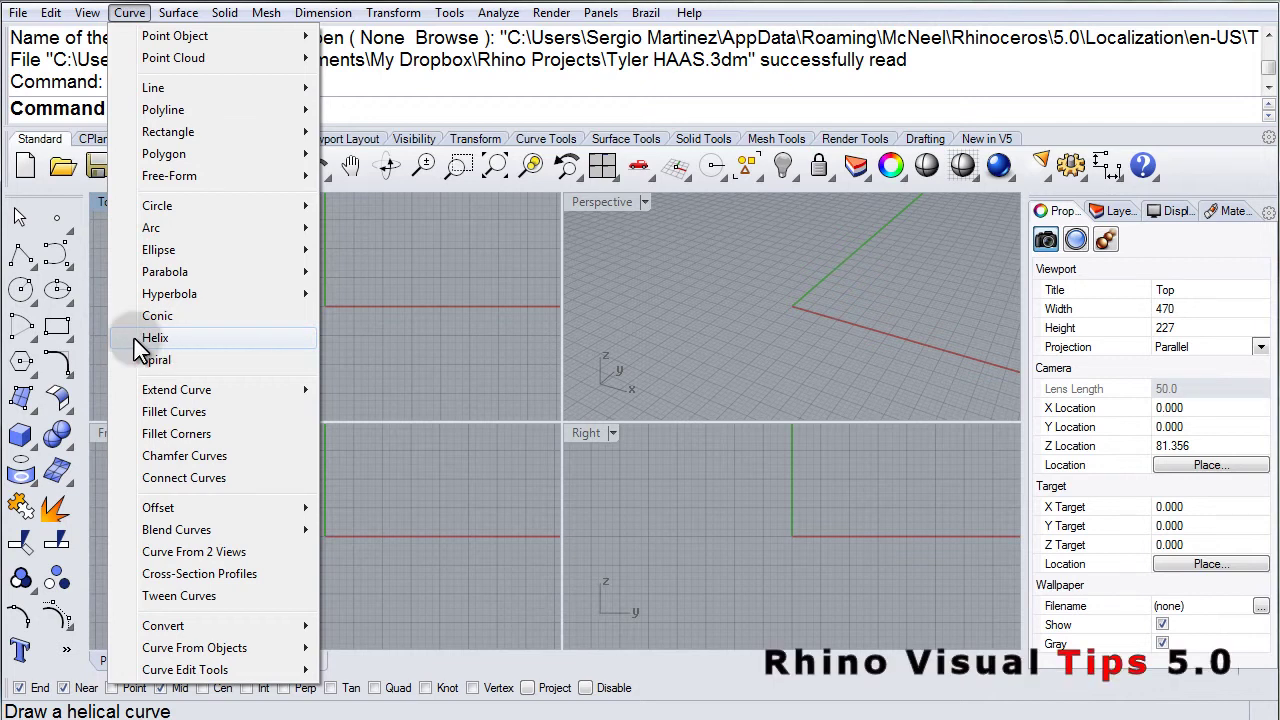
left_click(129, 14)
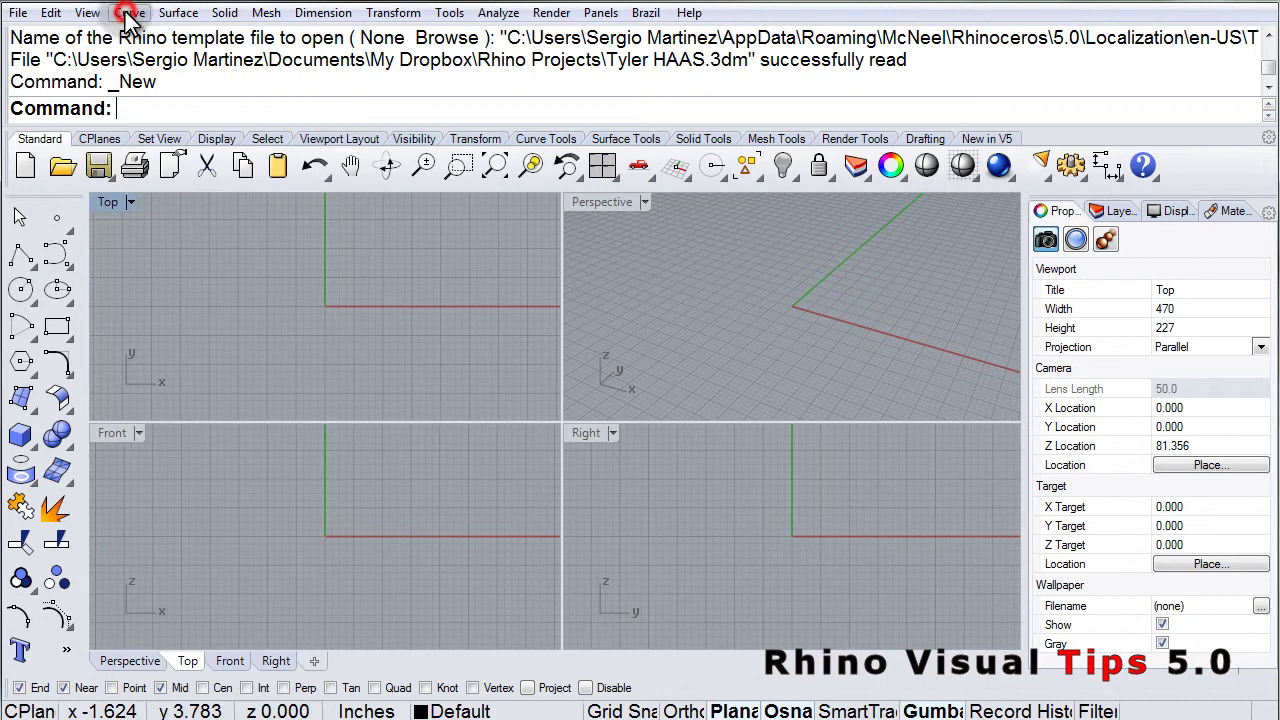
left_click(58, 256)
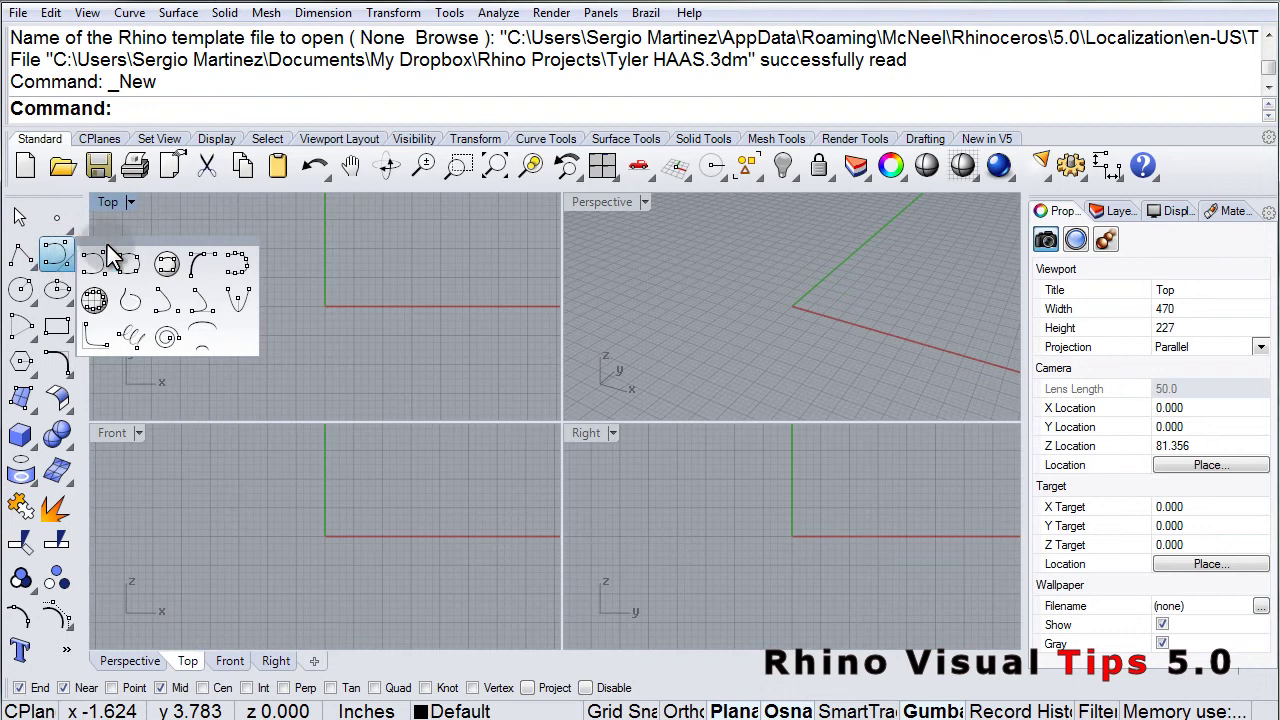
left_click_drag(117, 250, 170, 240)
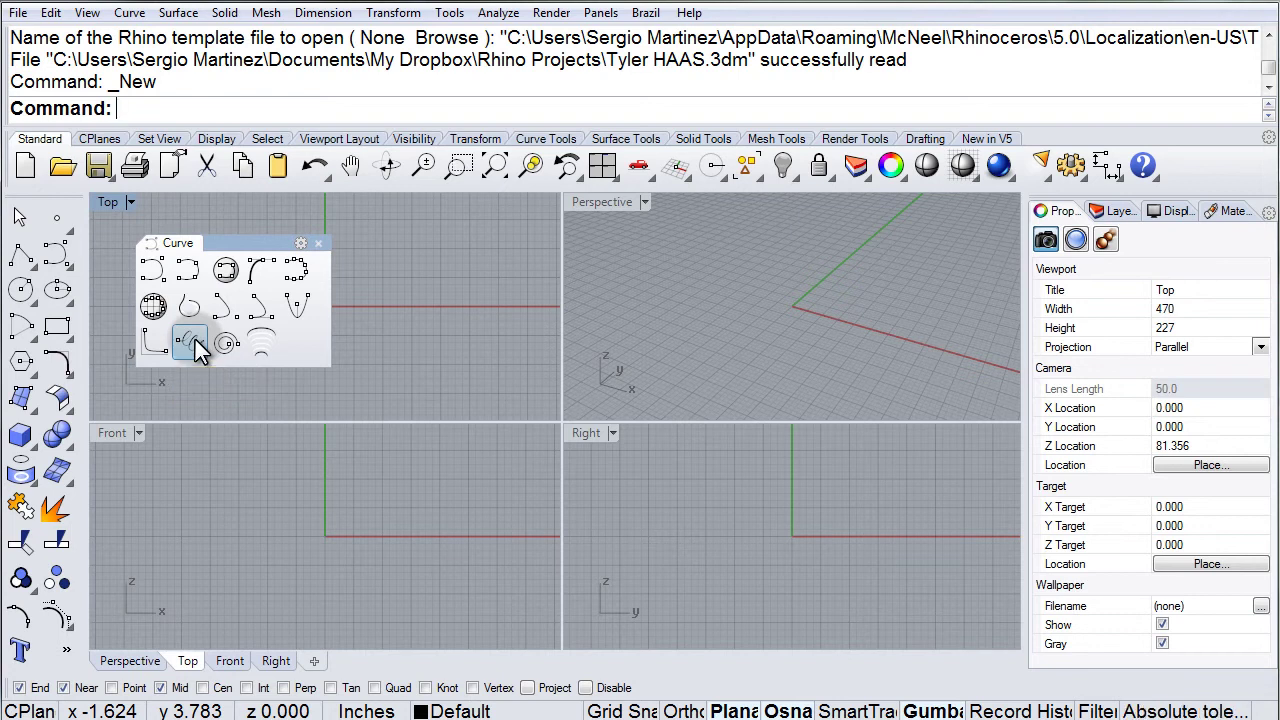
- Maximize the Top view and start a Helix with a horizontal axis ending at x 4
double_click(110, 203)
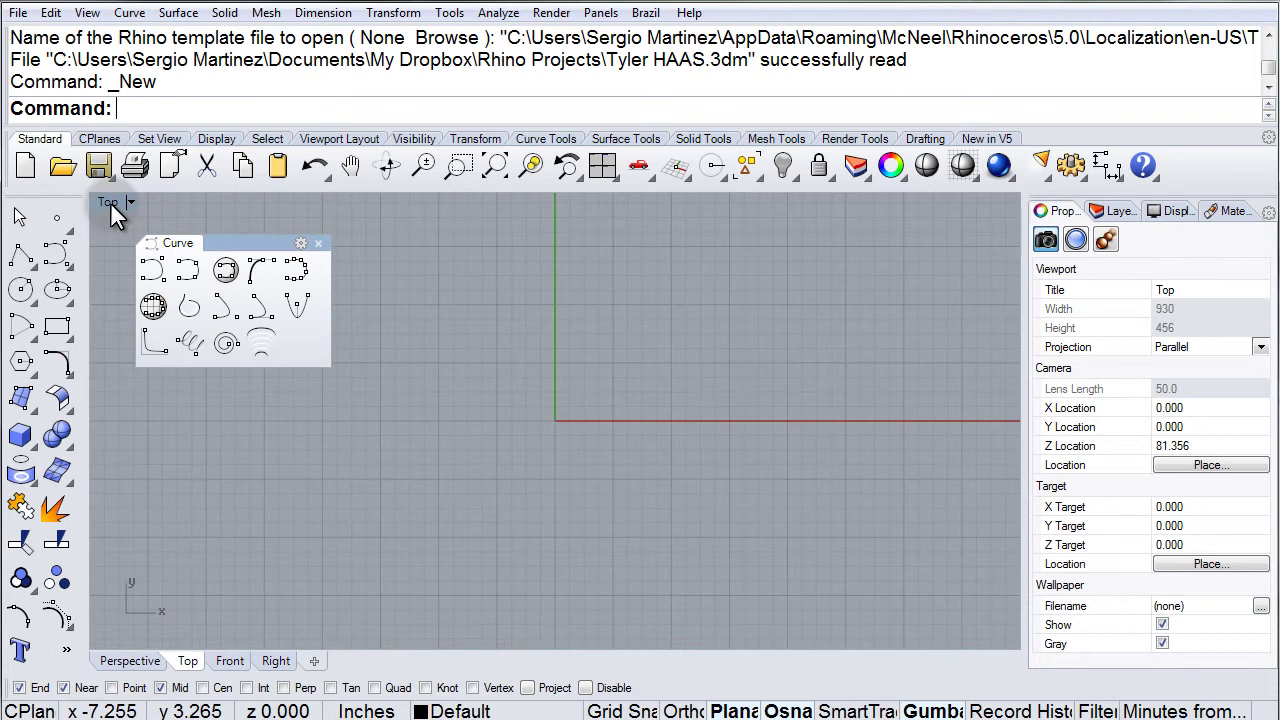
left_click(190, 343)
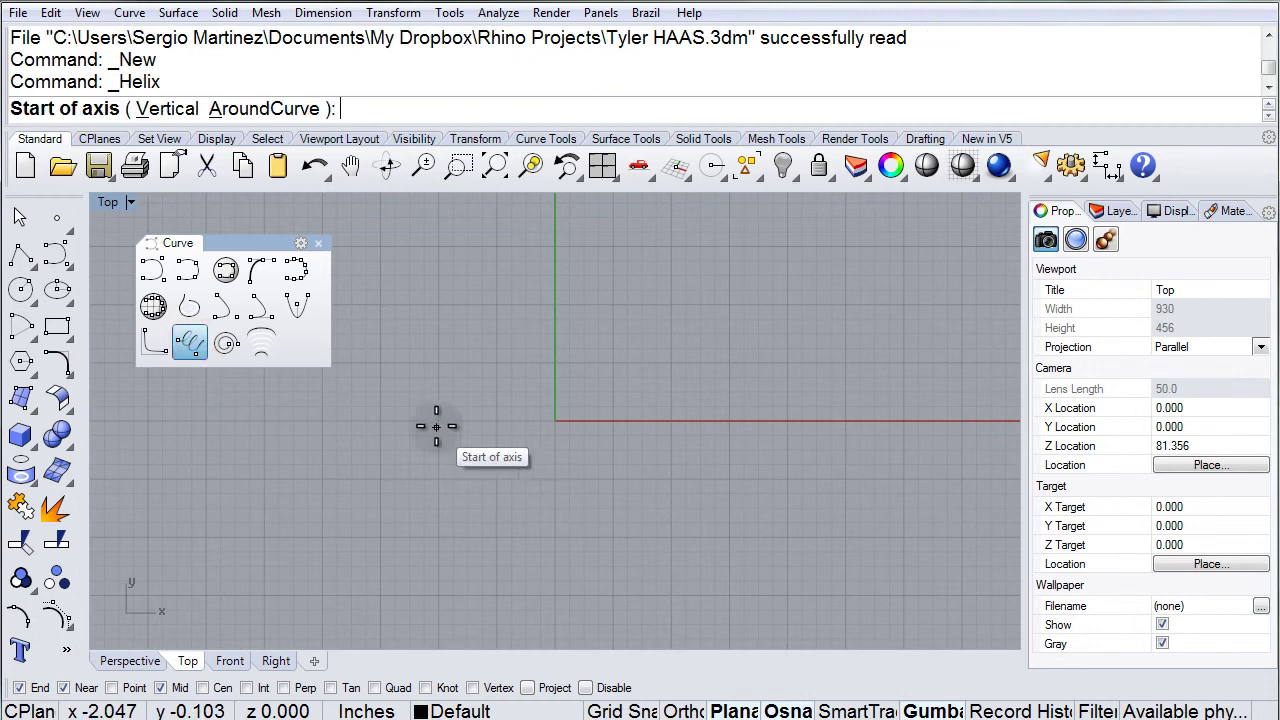
right_click_drag(475, 372, 449, 434)
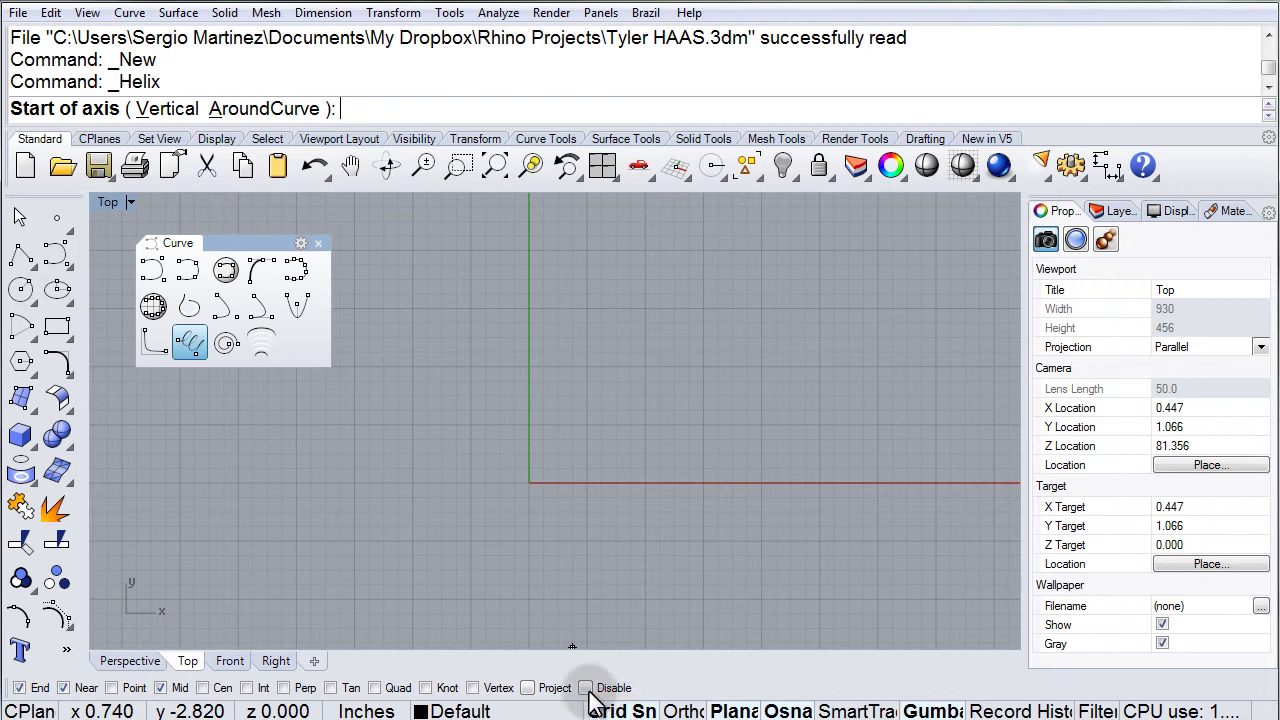
left_click(296, 484)
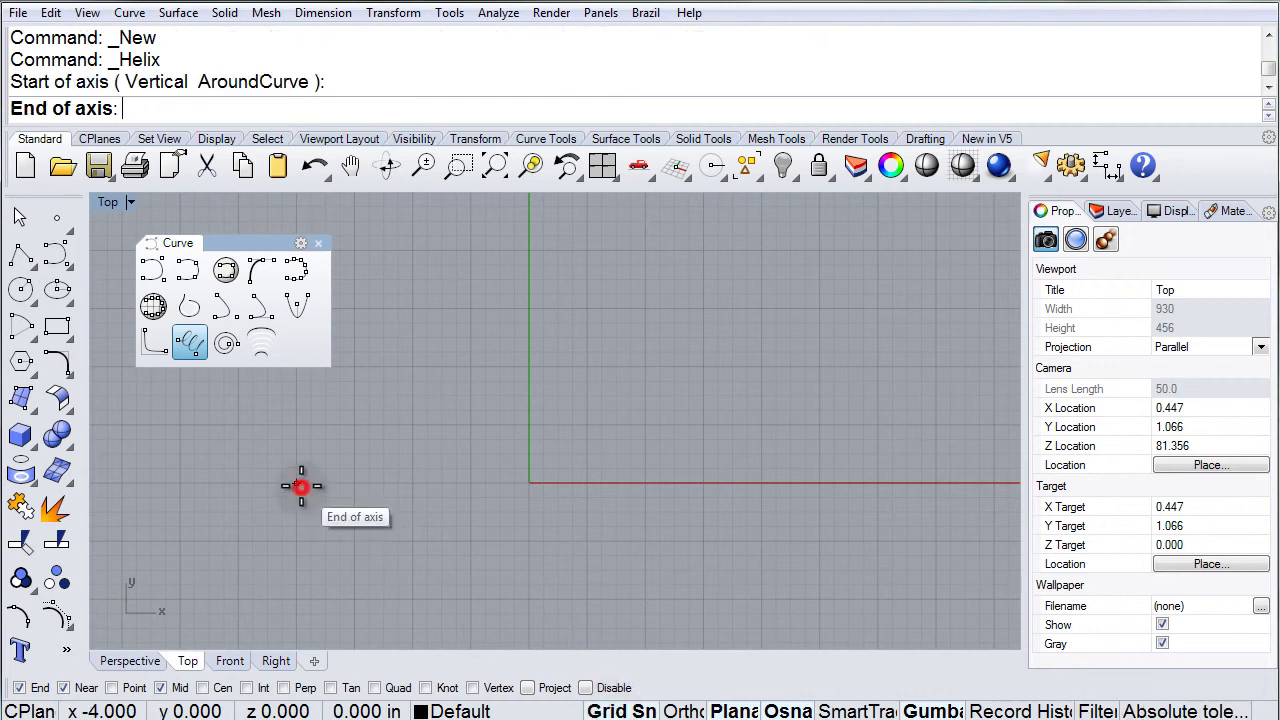
left_click(761, 484)
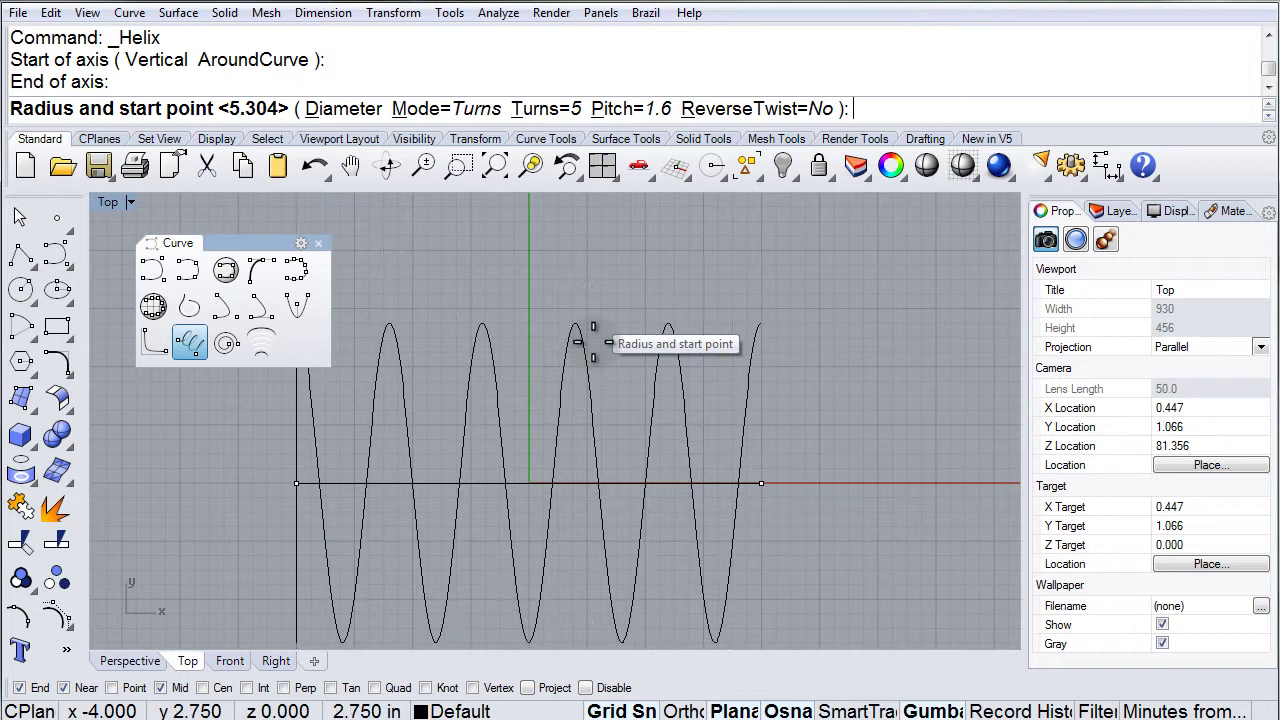
- Set the helix to 2 turns, then change it to 6 turns
left_click(537, 108)
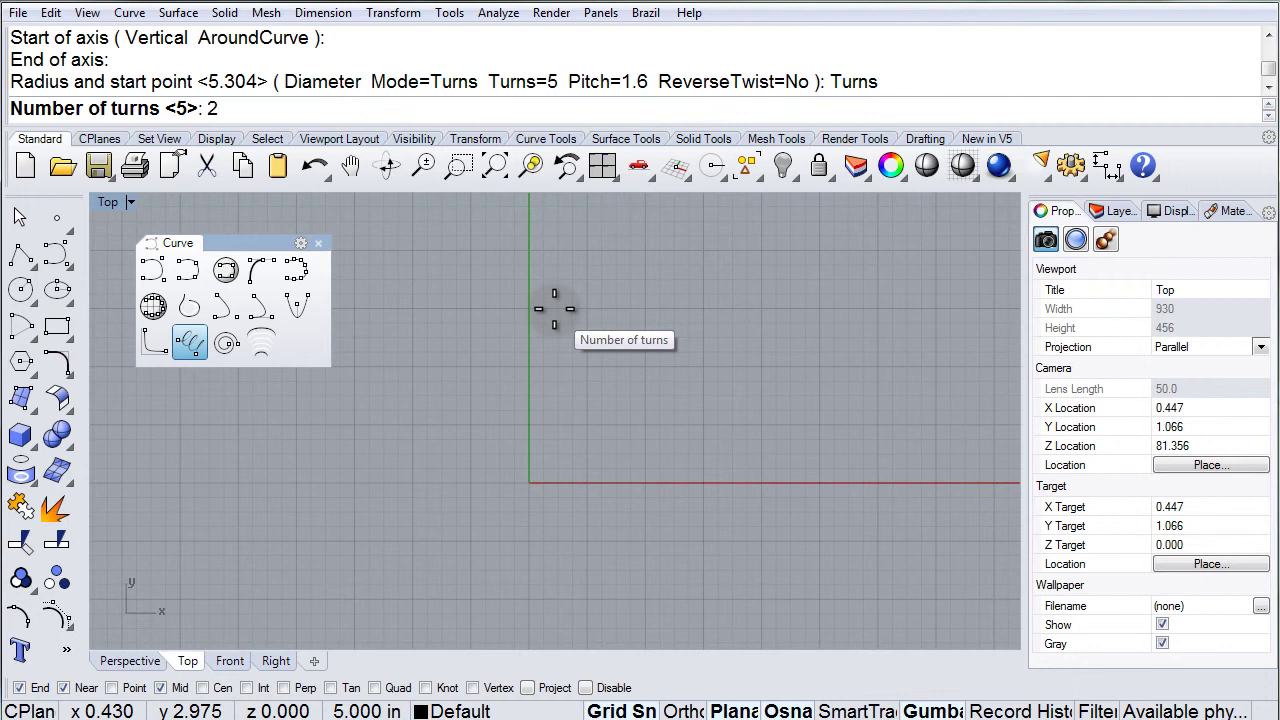
type("2")
key("Return")
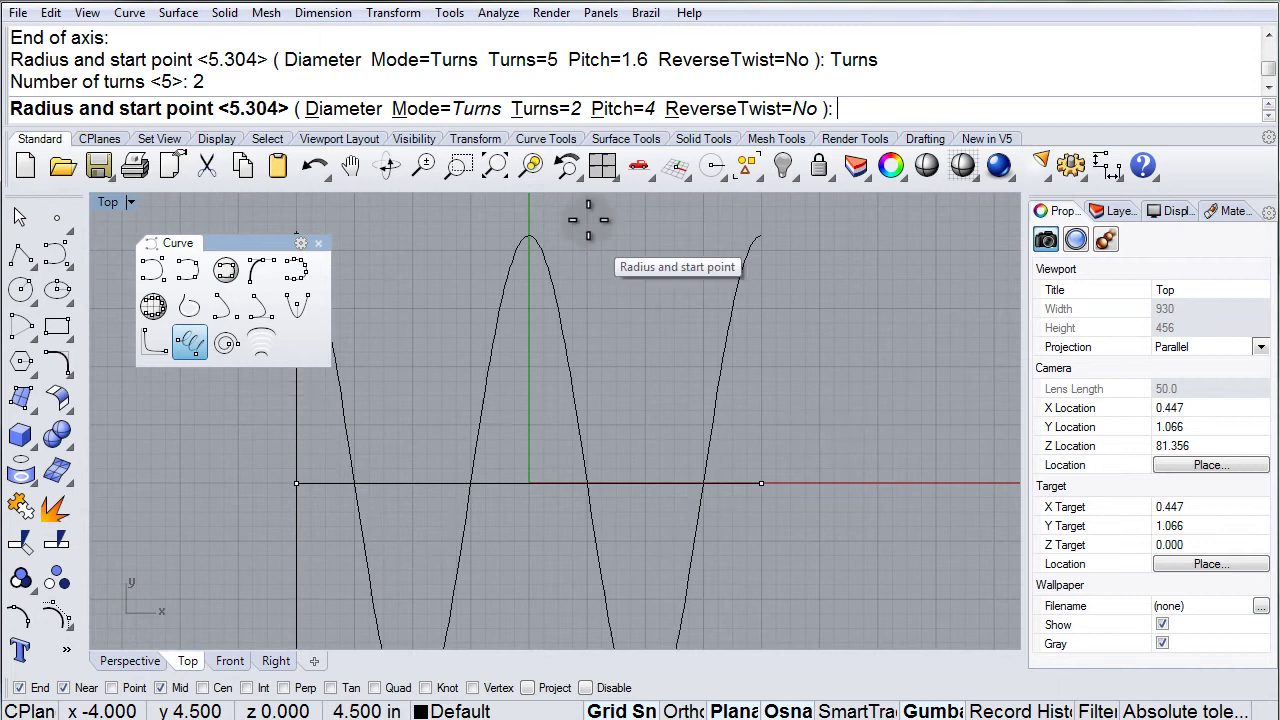
left_click(551, 108)
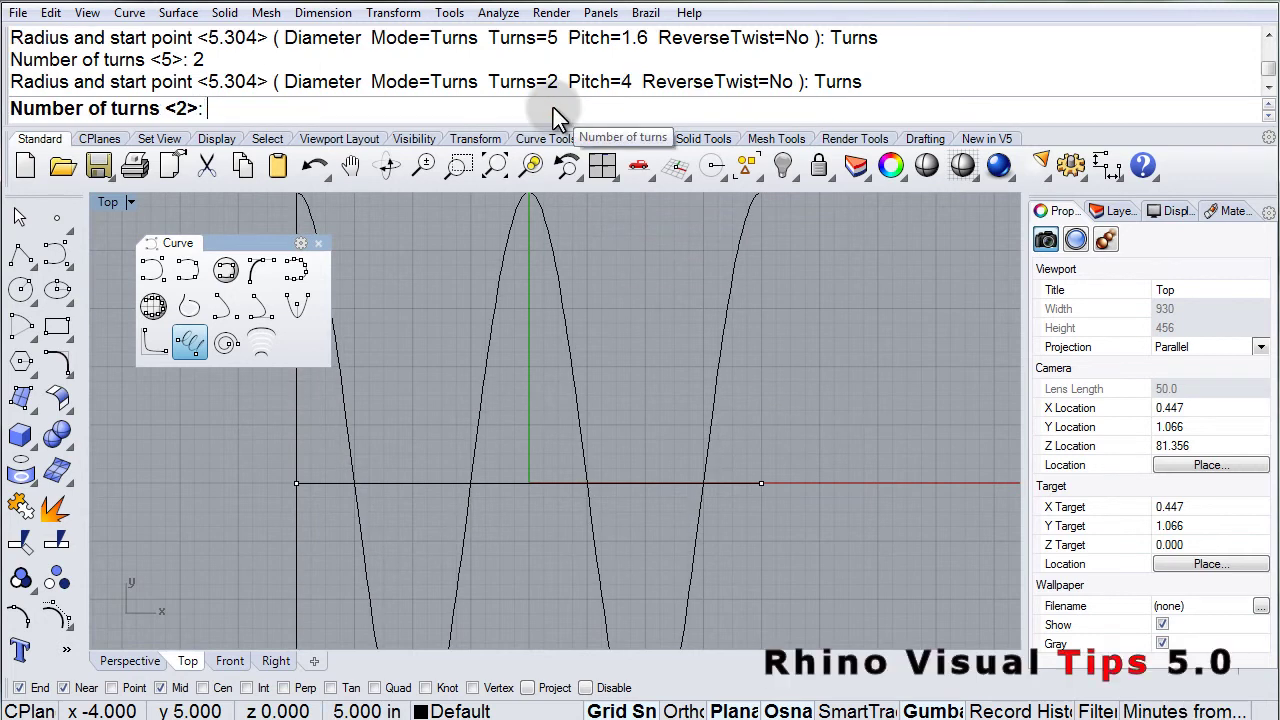
type("6")
key("Return")
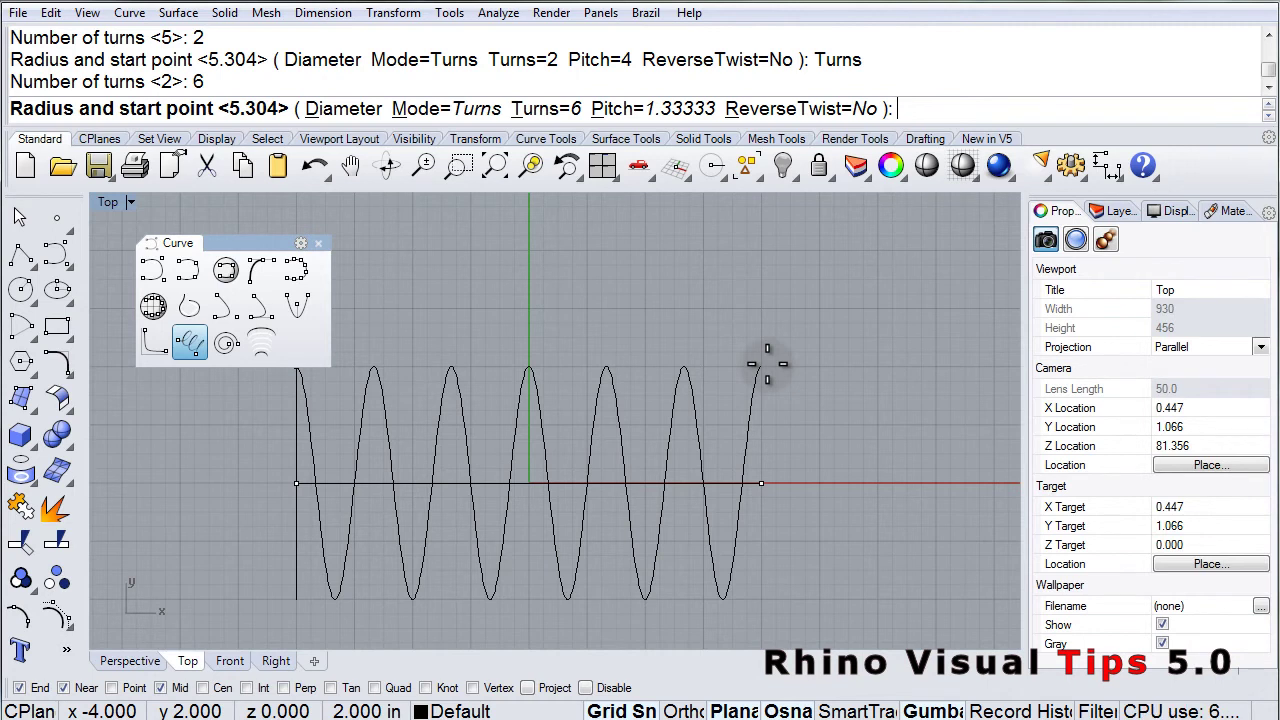
- Switch the helix to Pitch mode with pitch 1.5 and set its radius to finish it
left_click(432, 112)
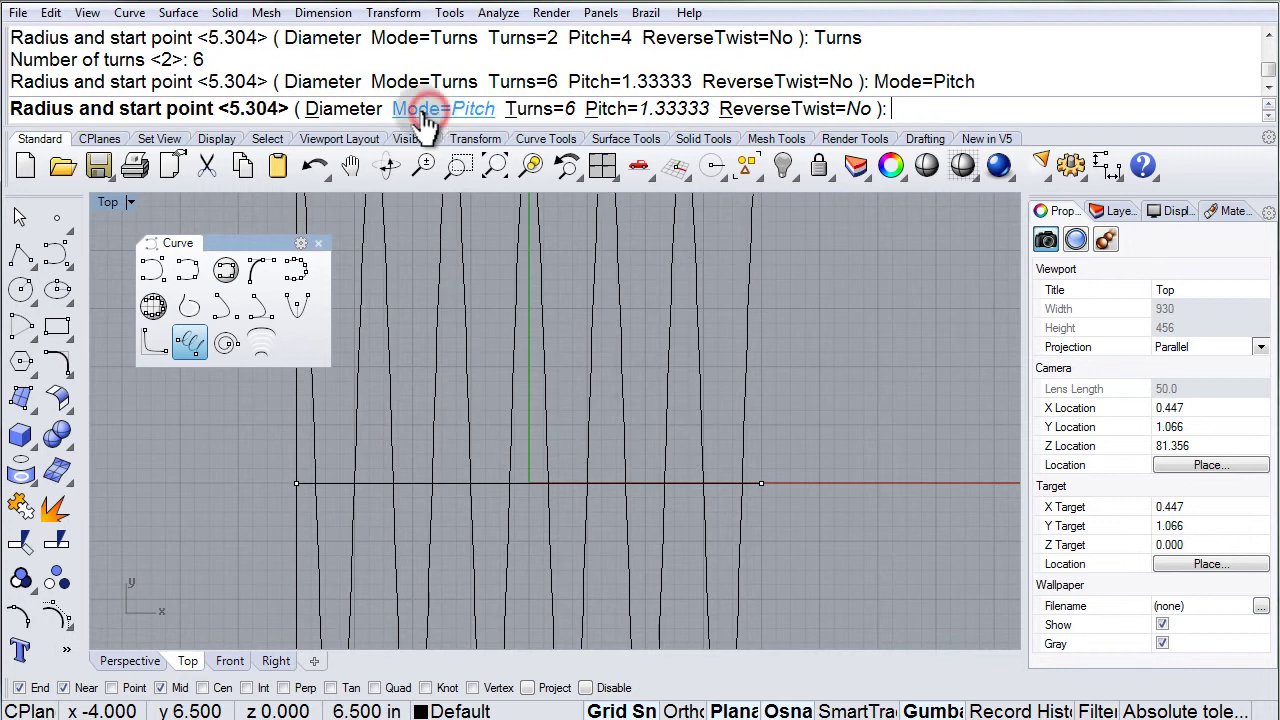
left_click(668, 115)
type("1.5")
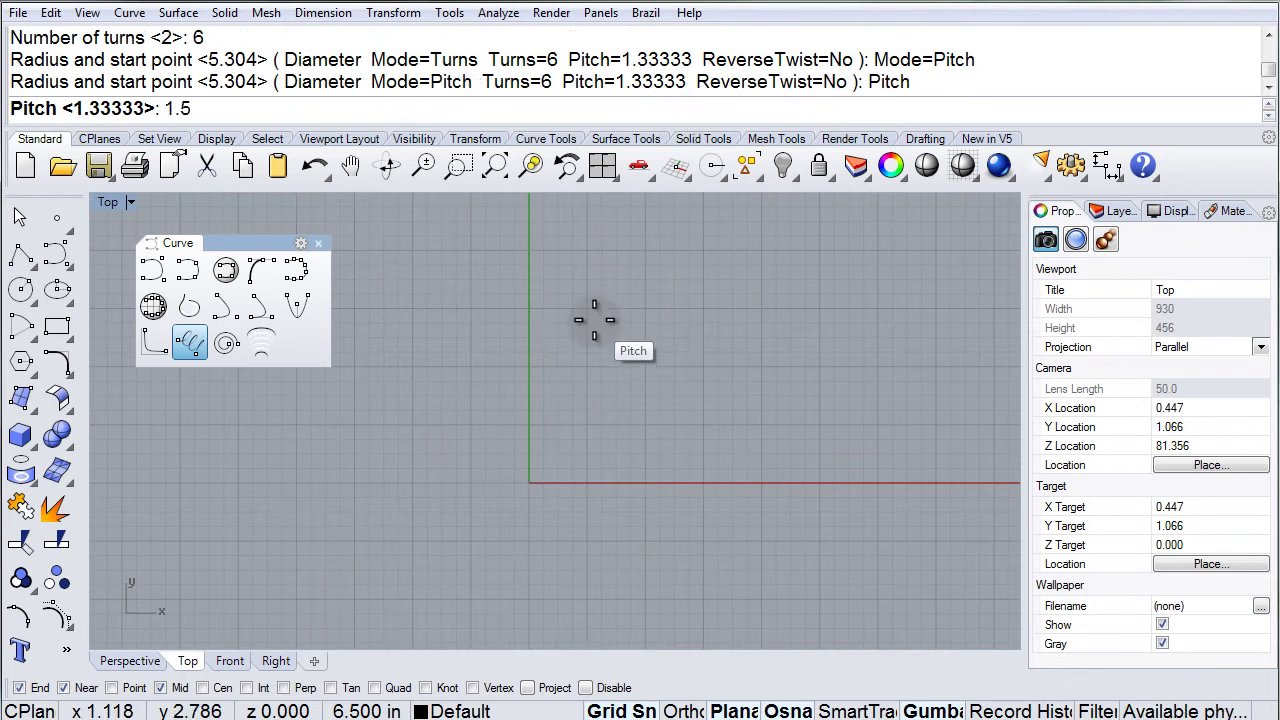
key("Return")
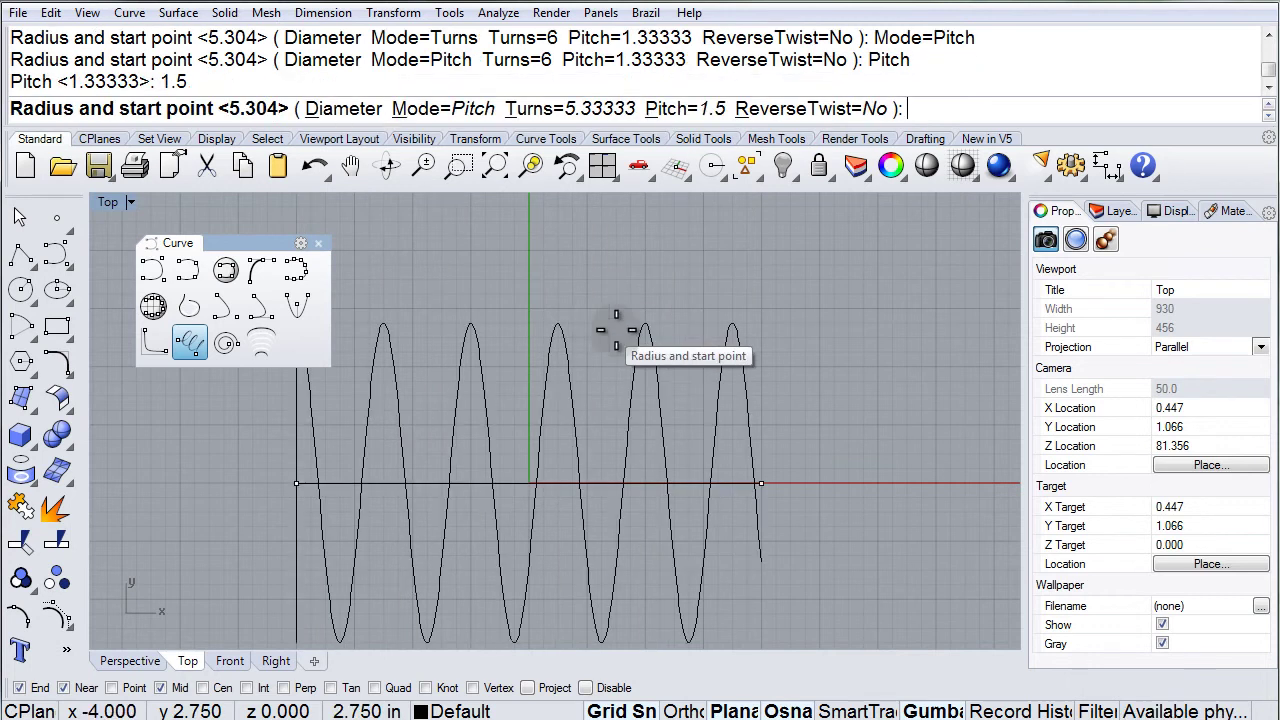
left_click(759, 411)
- Restore the four views, maximize Perspective and orbit around the finished helix
right_click_drag(656, 484, 686, 440)
left_click(110, 203)
double_click(110, 203)
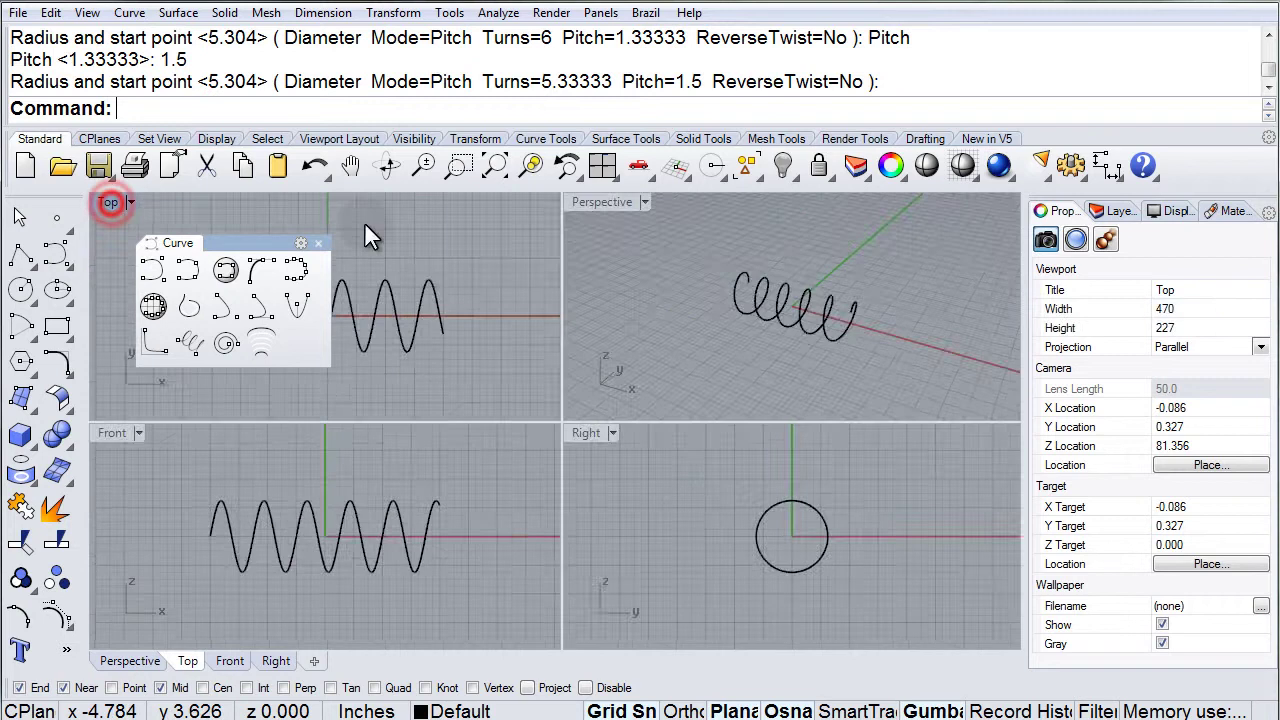
double_click(587, 204)
right_click_drag(673, 478, 917, 503)
- Select the horizontal pitch-1.5 helix for deletion
left_click(770, 404)
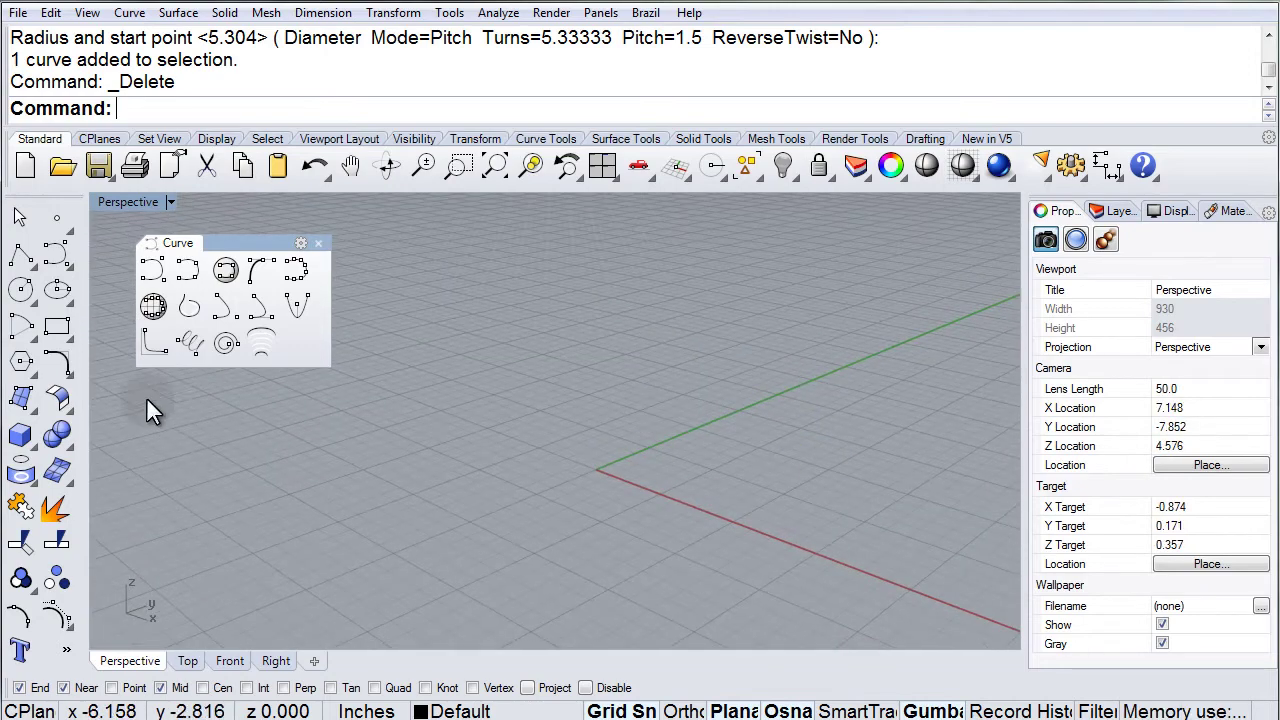
- Start a vertical helix with its axis rising straight up from the origin
right_click(190, 343)
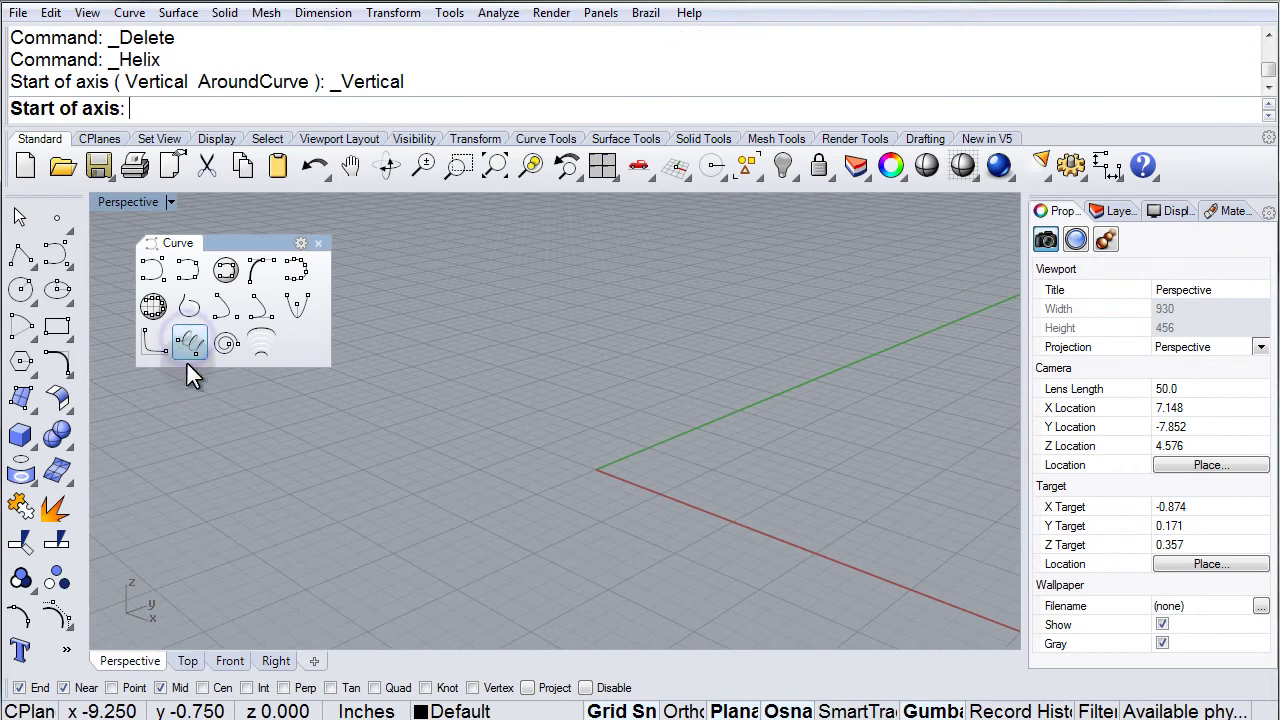
left_click(596, 469)
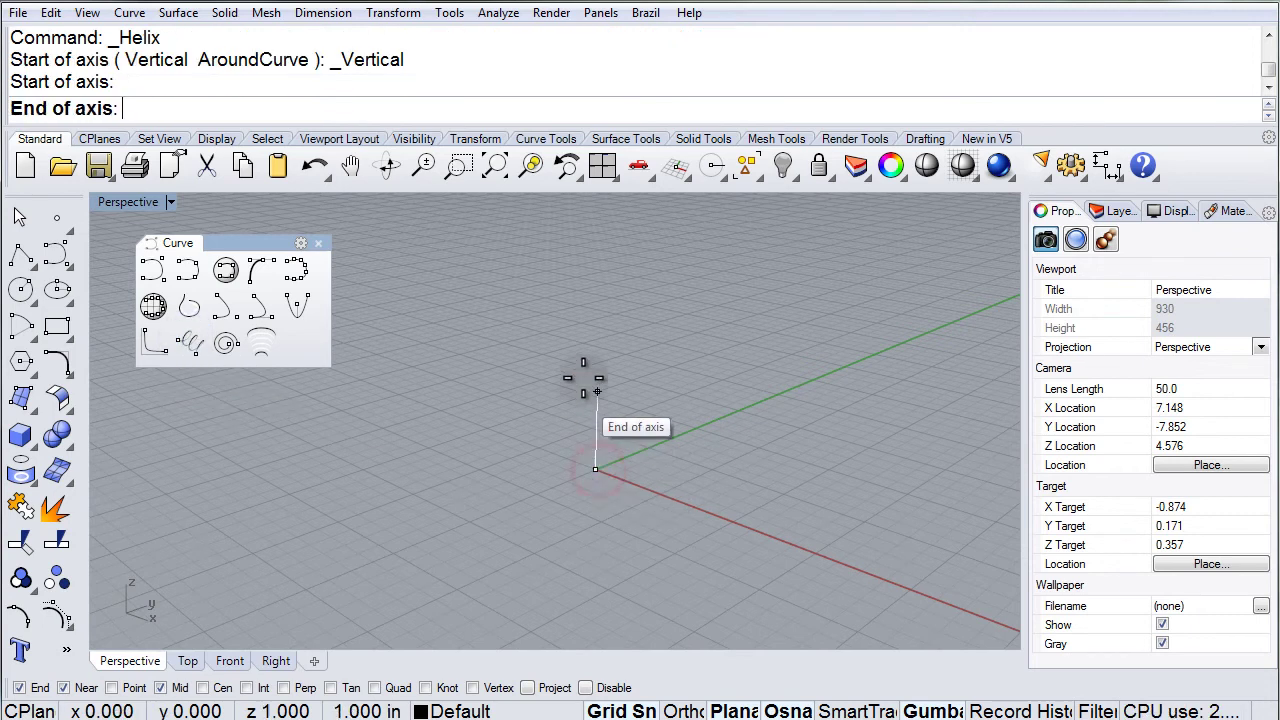
left_click(599, 241)
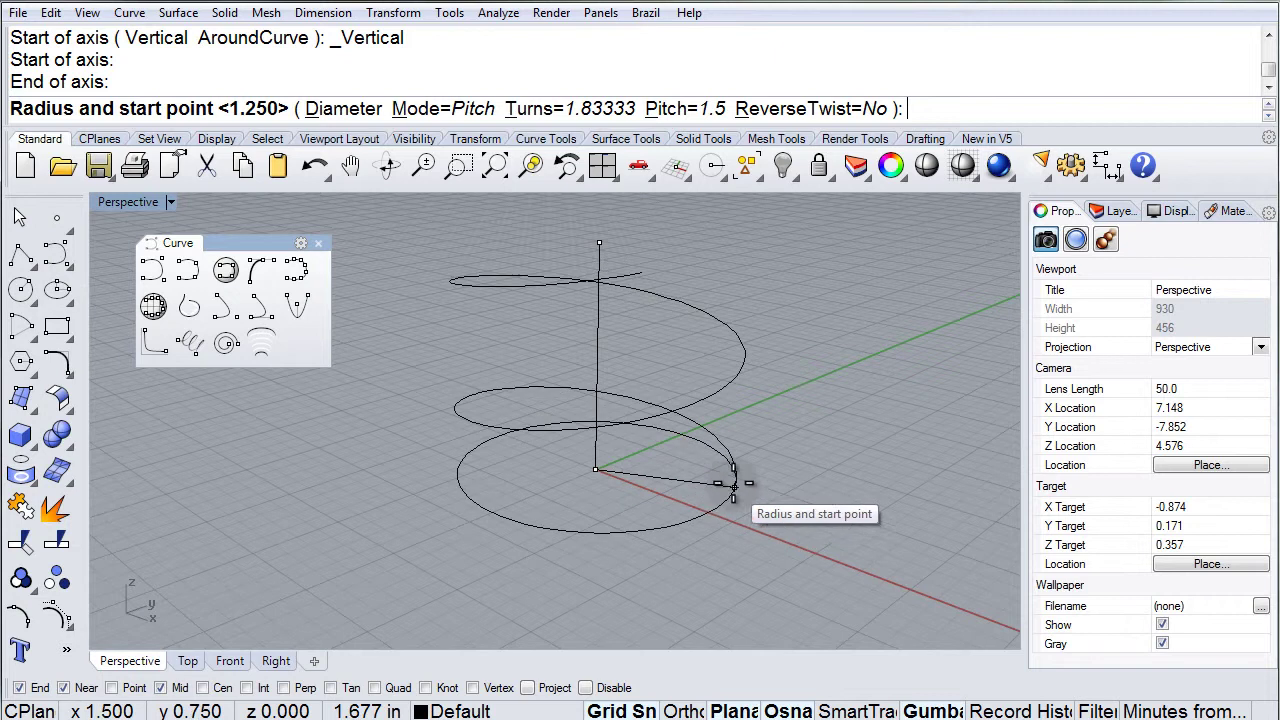
- Give the vertical helix 4 turns in Turns mode, set its radius, then select it
left_click(465, 110)
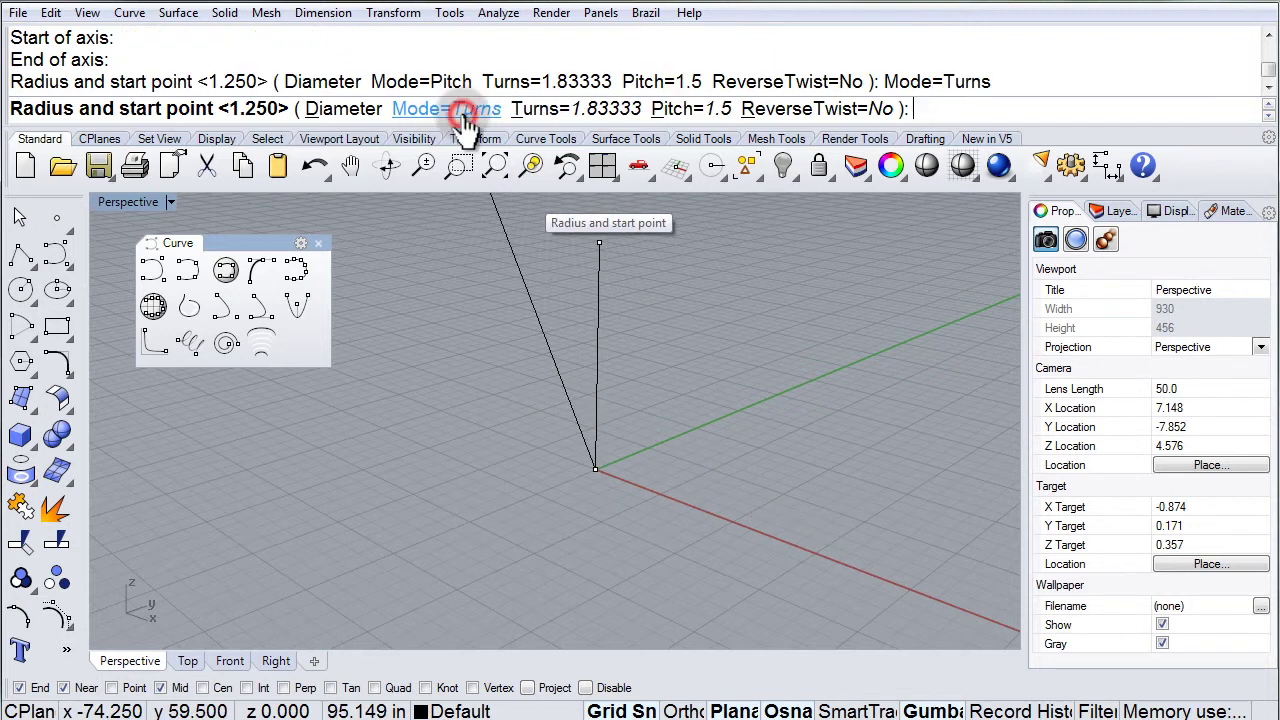
left_click(576, 110)
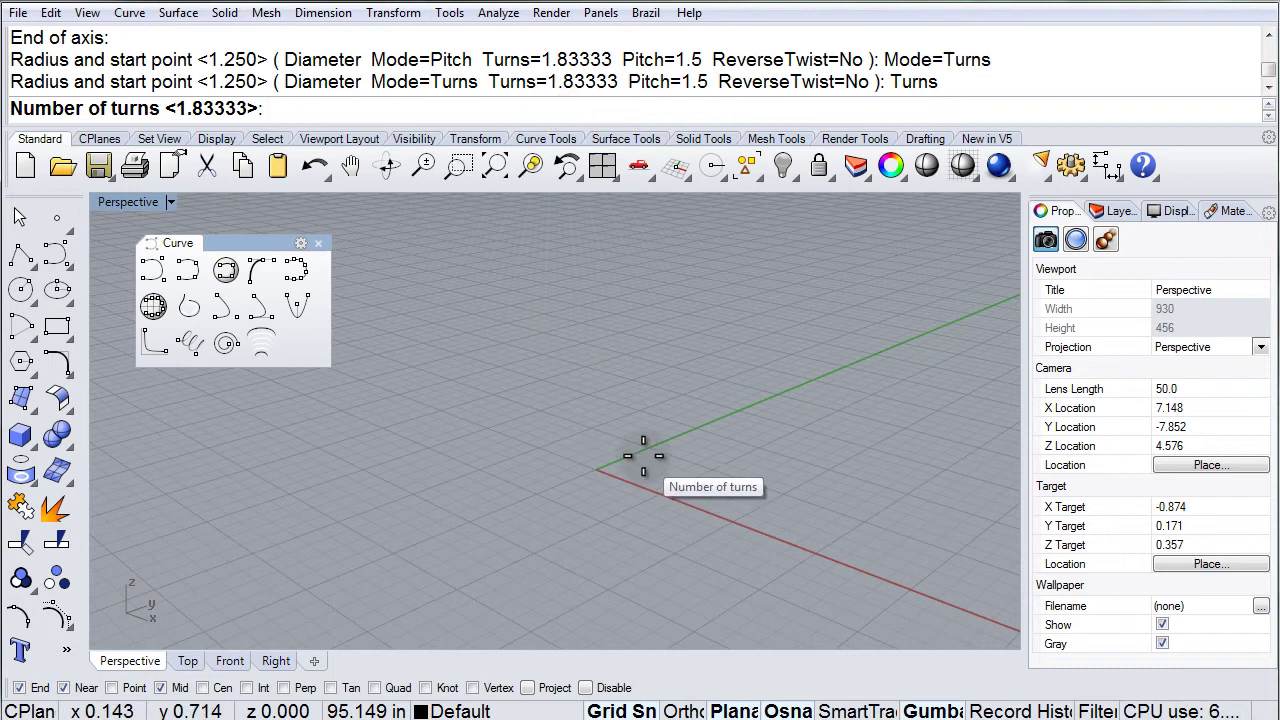
type("4")
key("Return")
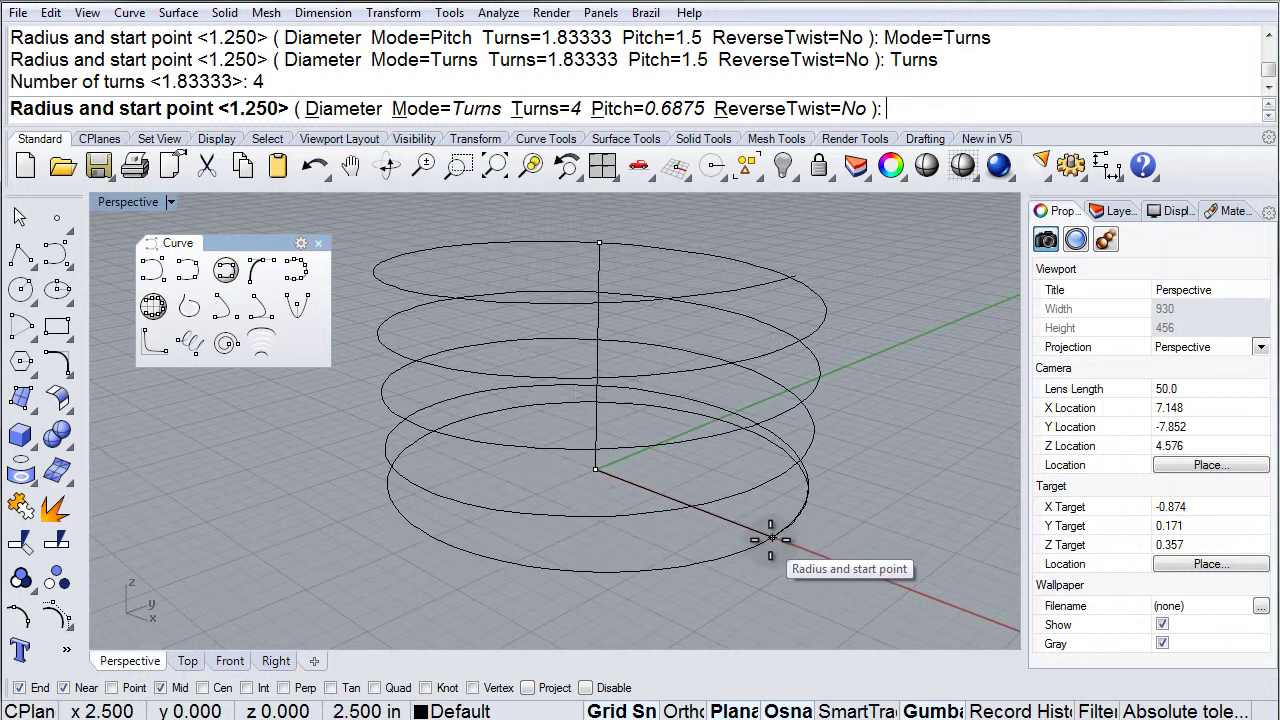
left_click(657, 492)
right_click_drag(647, 490, 463, 514)
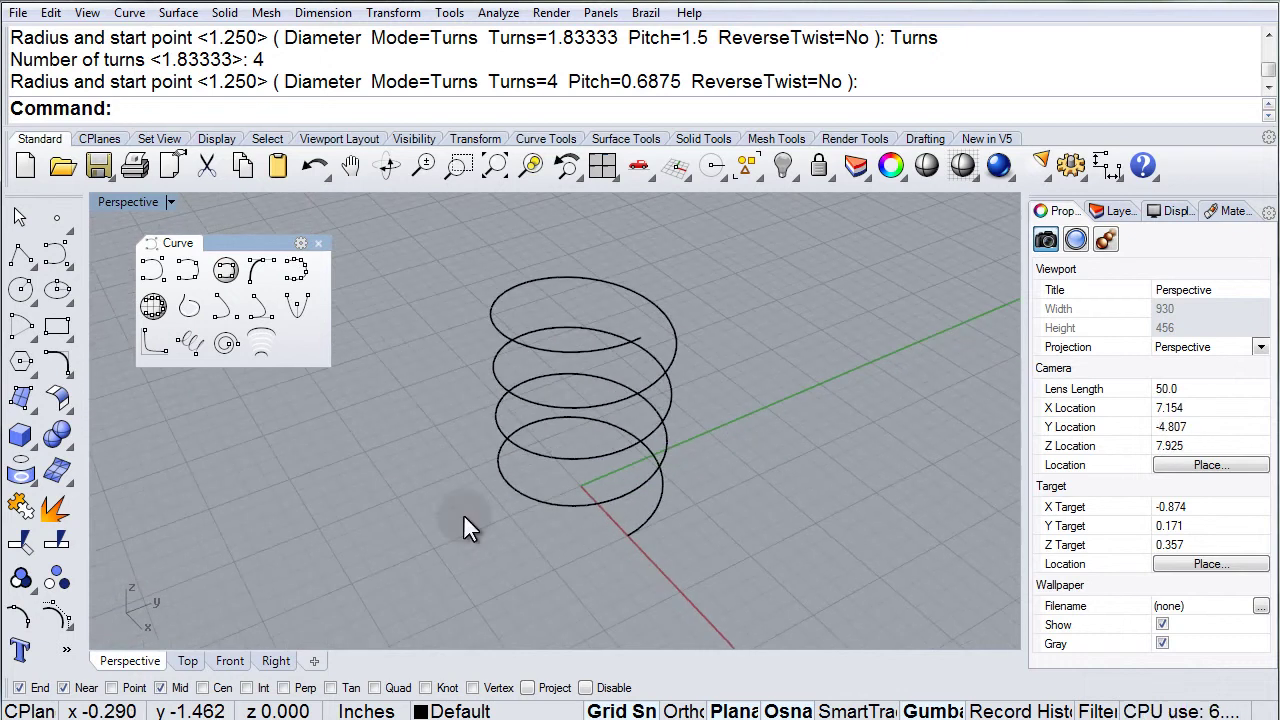
left_click(665, 457)
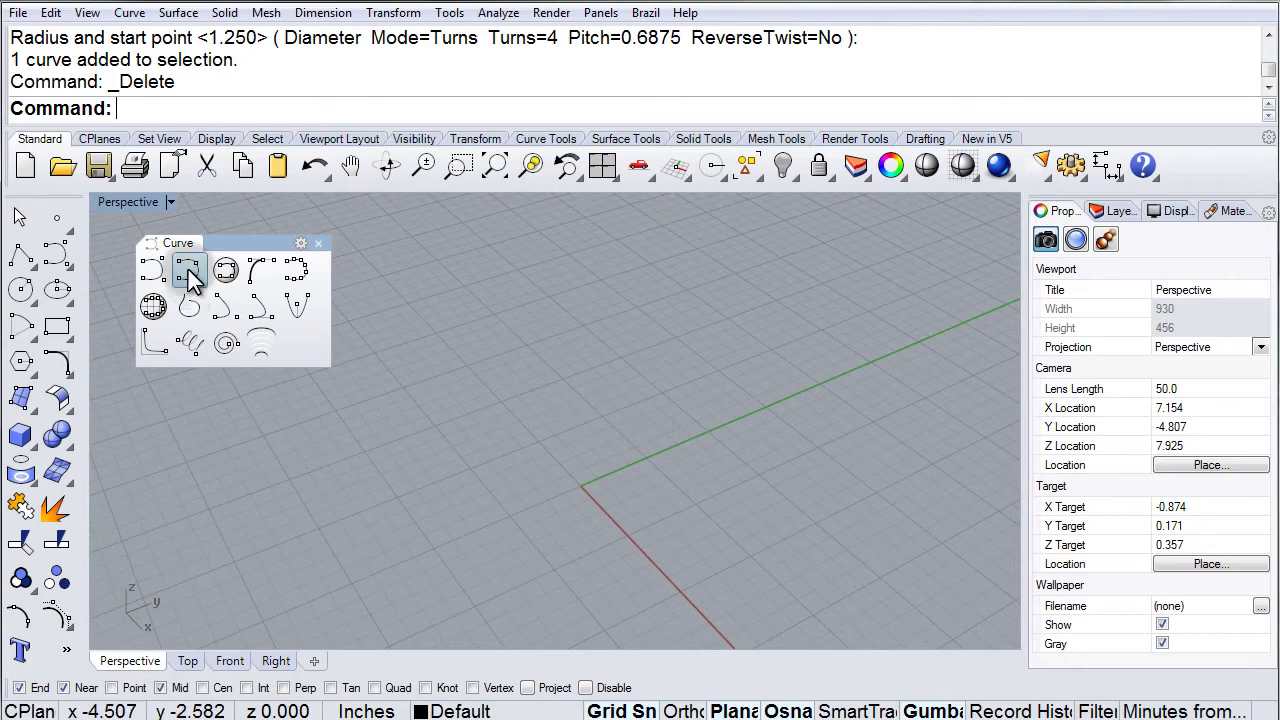
- Draw an interpolated curve through eight points that crosses itself in a loop, then orbit to view it
left_click(188, 271)
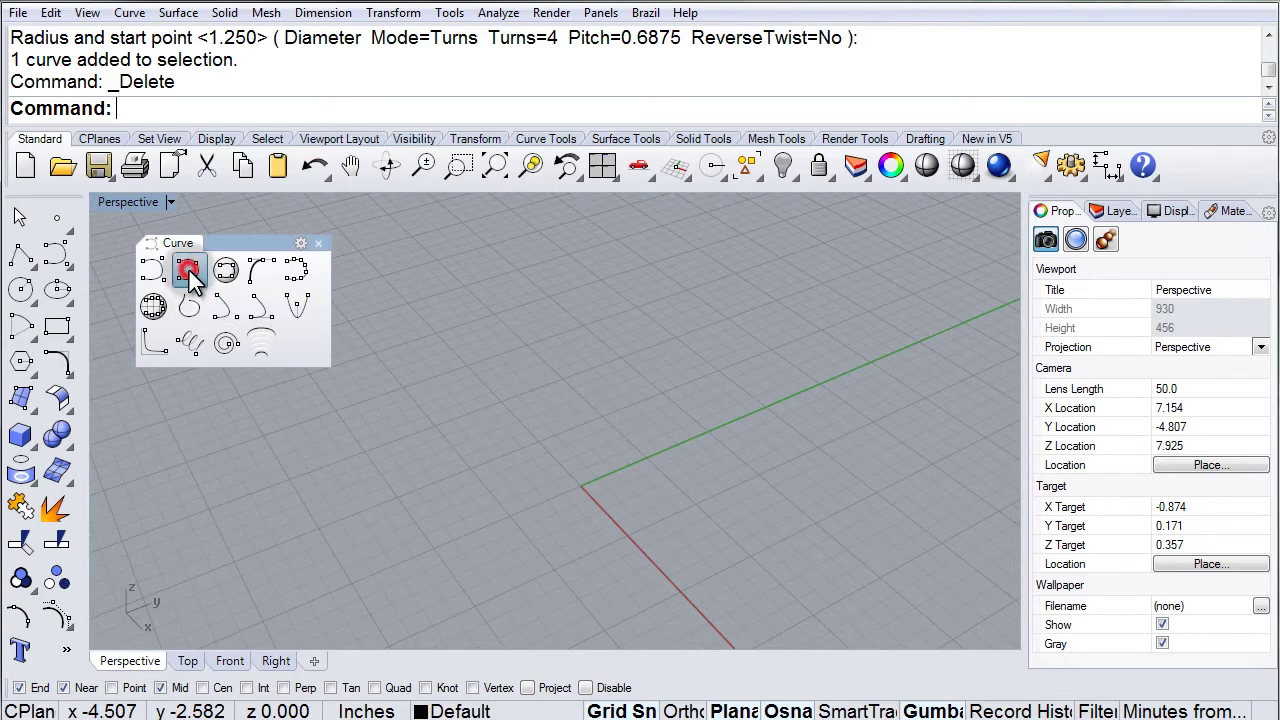
left_click(269, 409)
left_click(467, 469)
left_click(747, 446)
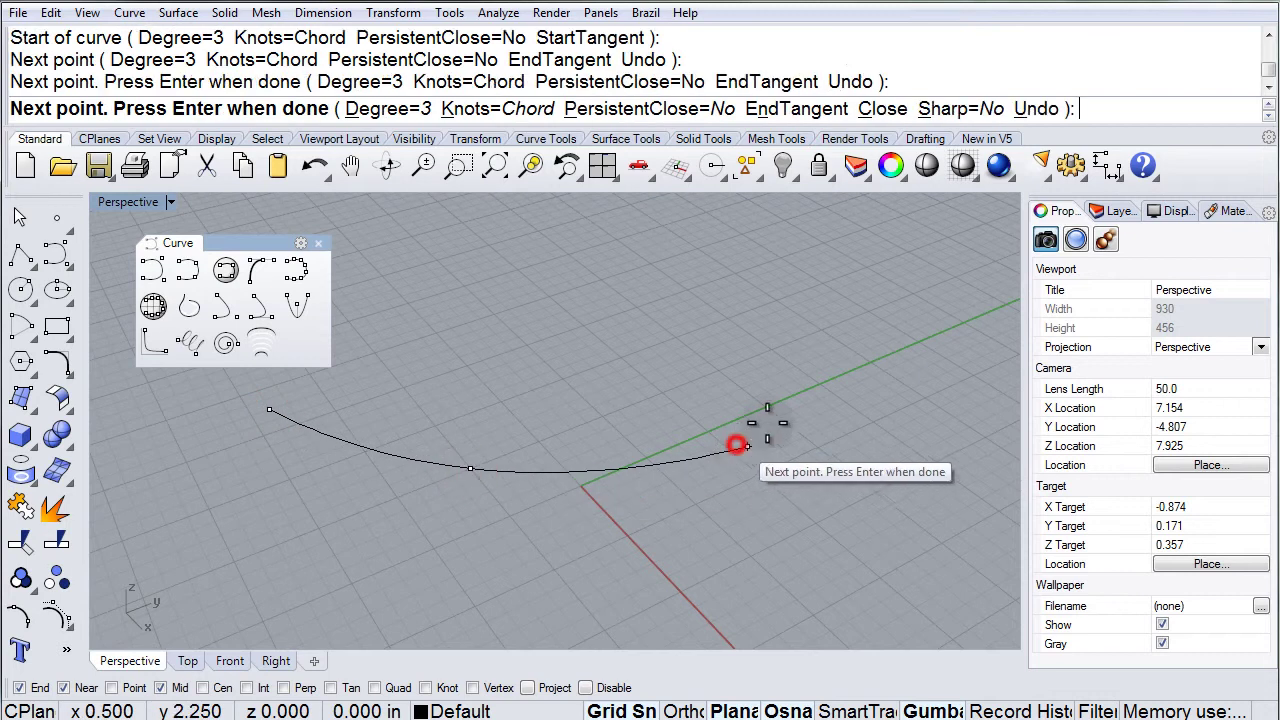
left_click(796, 340)
left_click(681, 272)
left_click(601, 342)
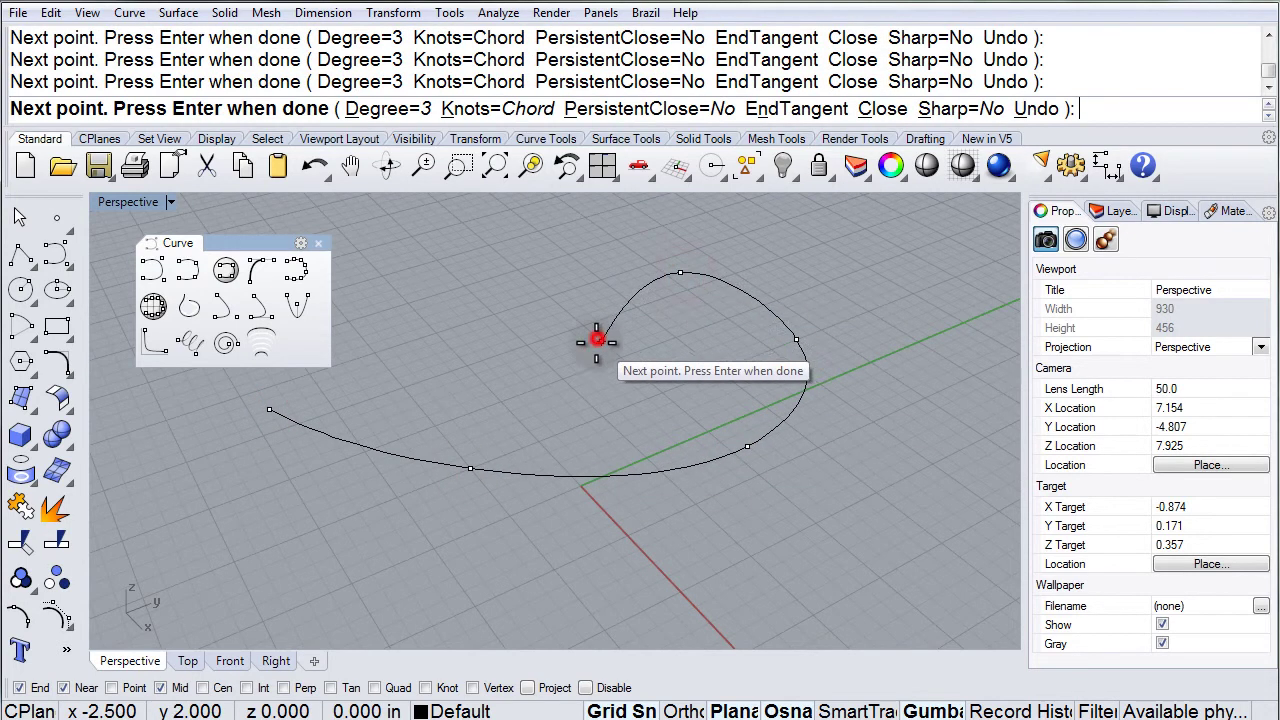
left_click(608, 443)
left_click(720, 550)
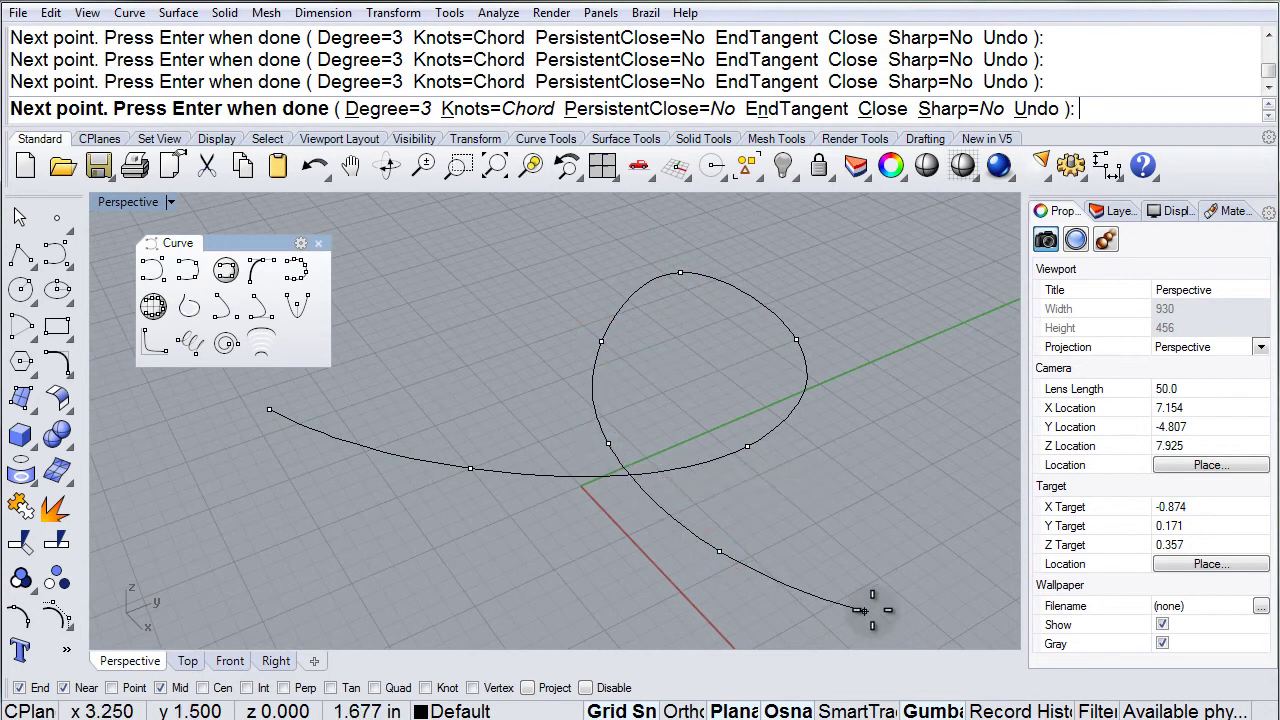
right_click(868, 608)
right_click_drag(863, 549, 836, 523)
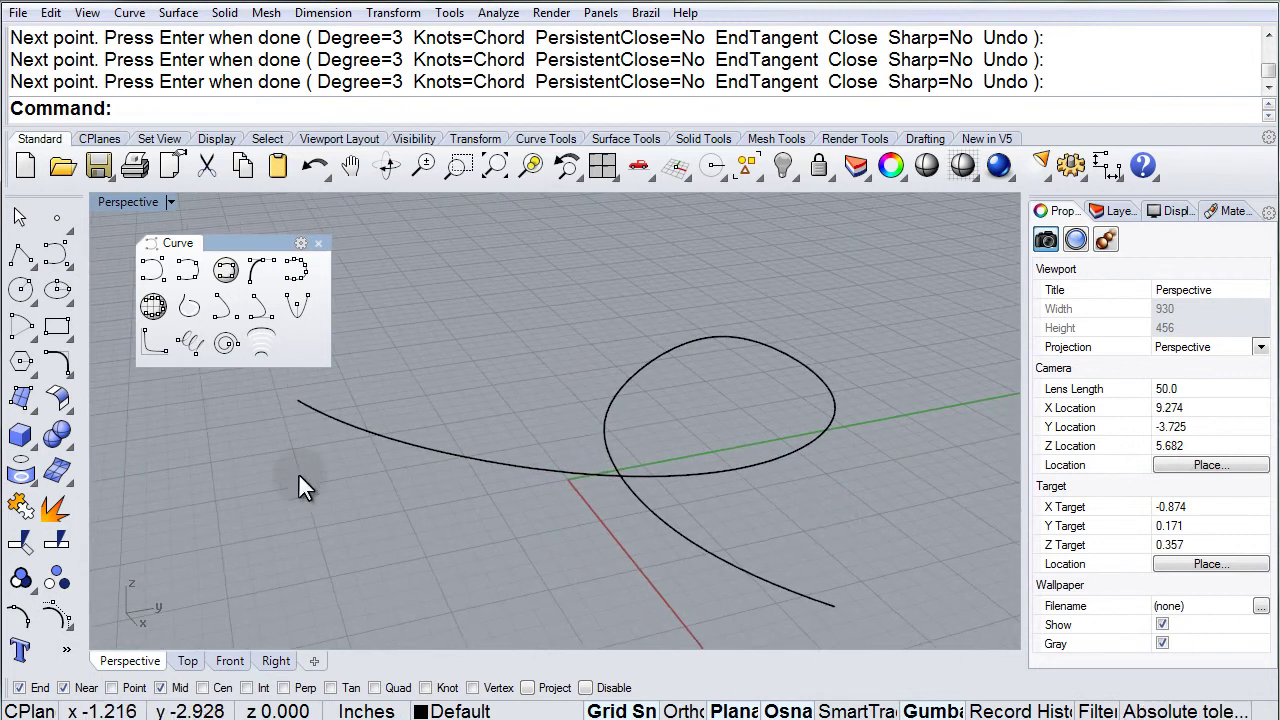
- Start an AroundCurve helix using the looping curve as its path
left_click(193, 343)
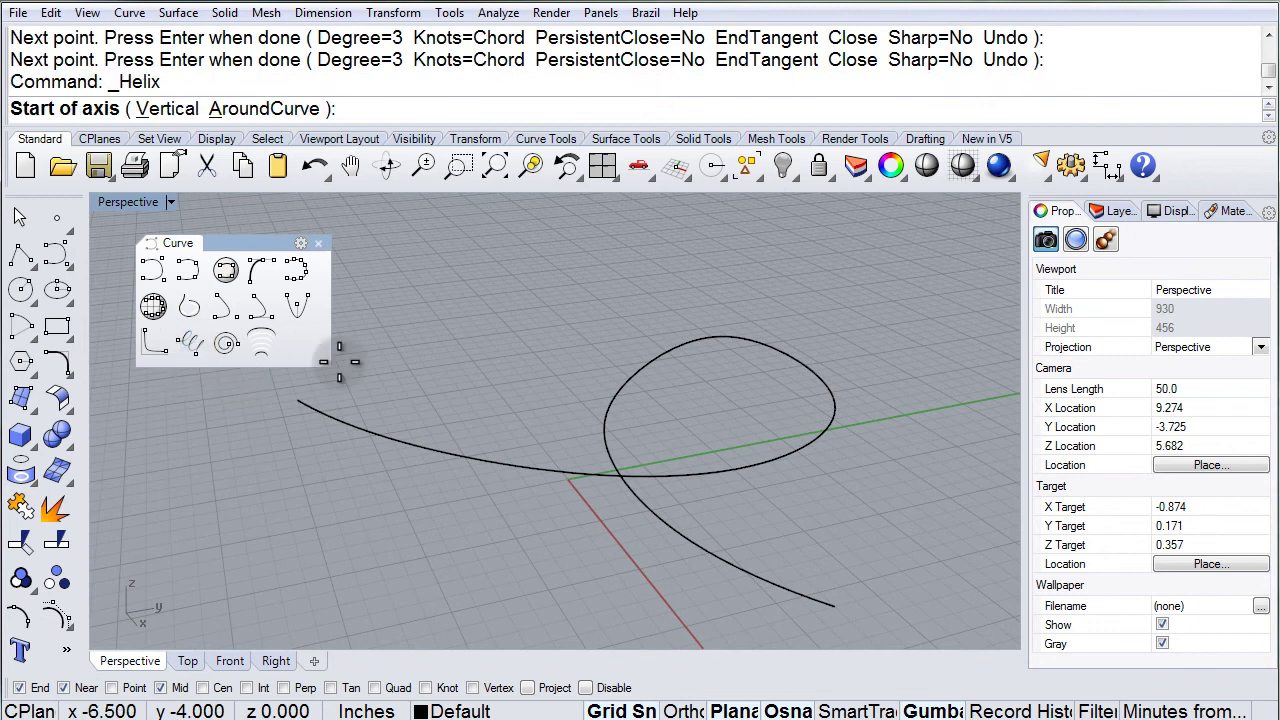
left_click(290, 109)
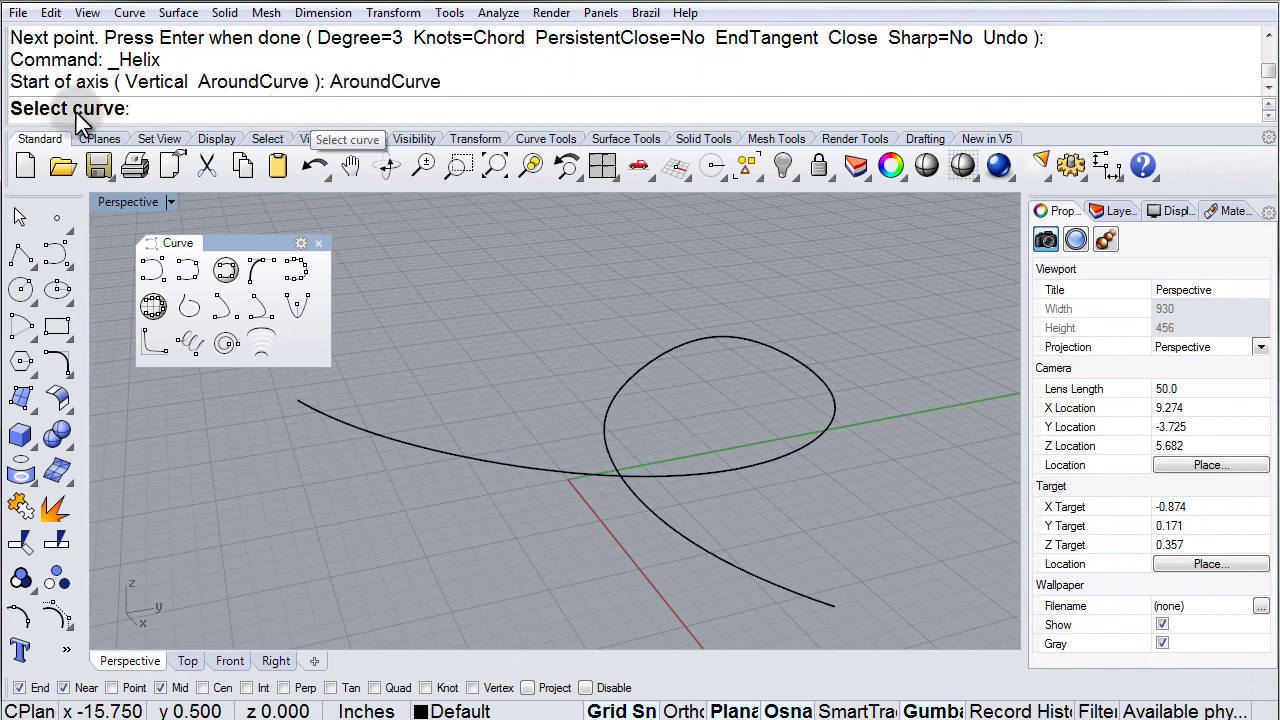
left_click(406, 445)
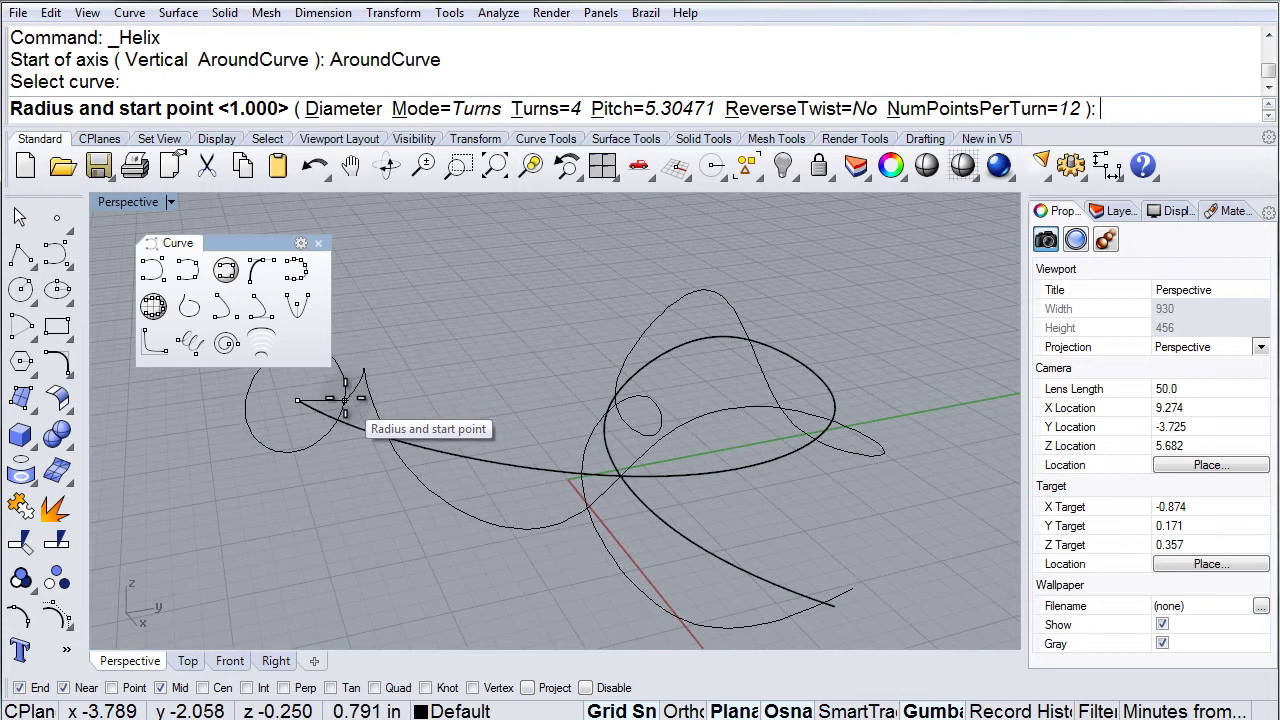
- Set the helix to 200 turns, turn off object snaps and pick a small radius
left_click(547, 110)
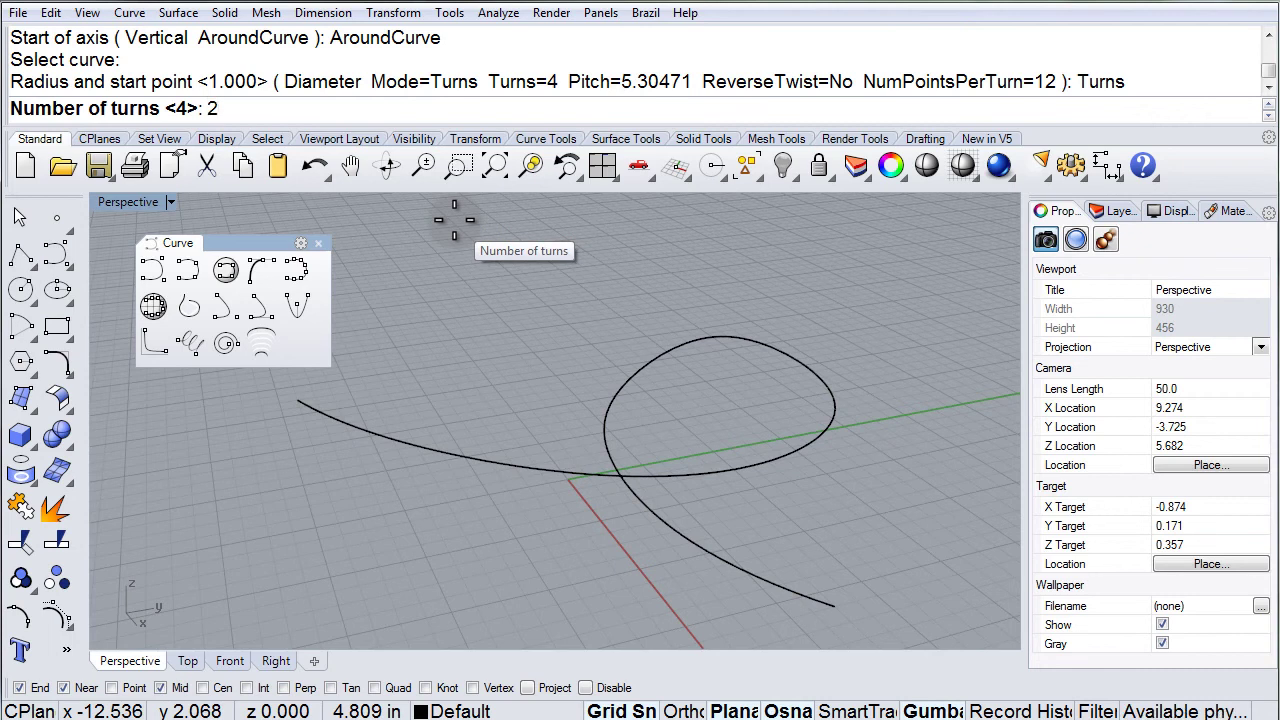
type("200")
key("Return")
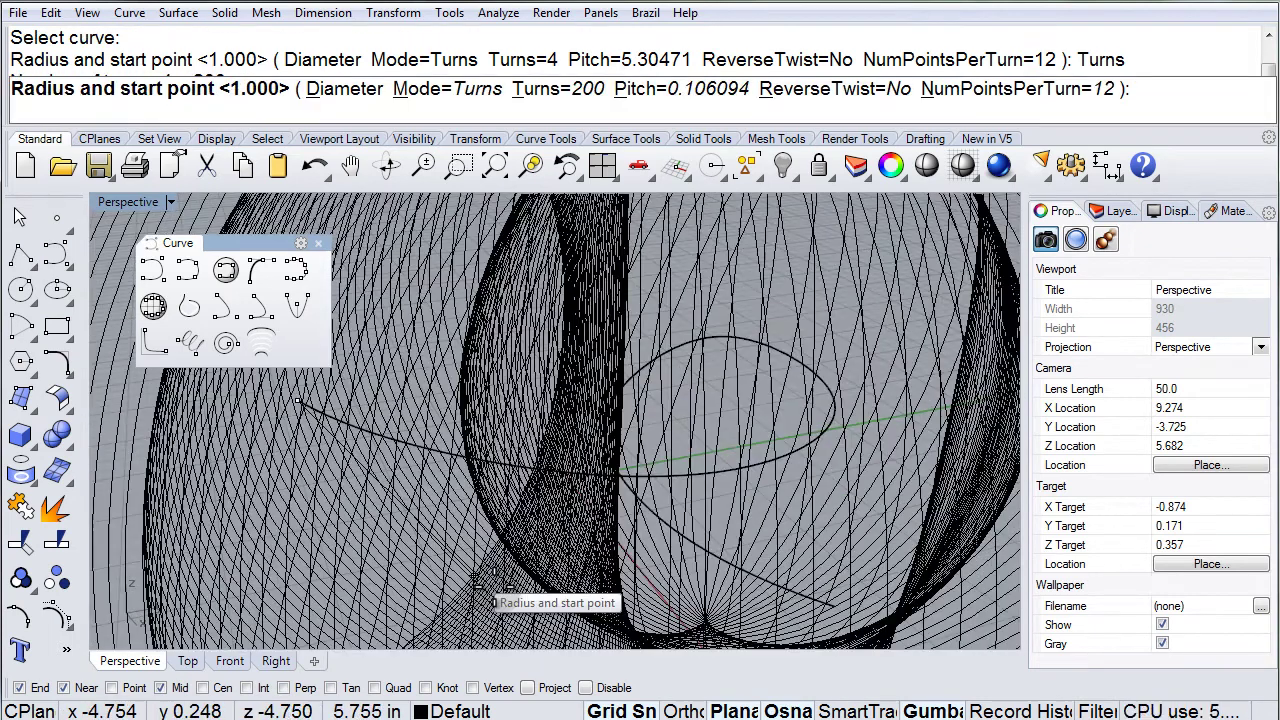
left_click(586, 688)
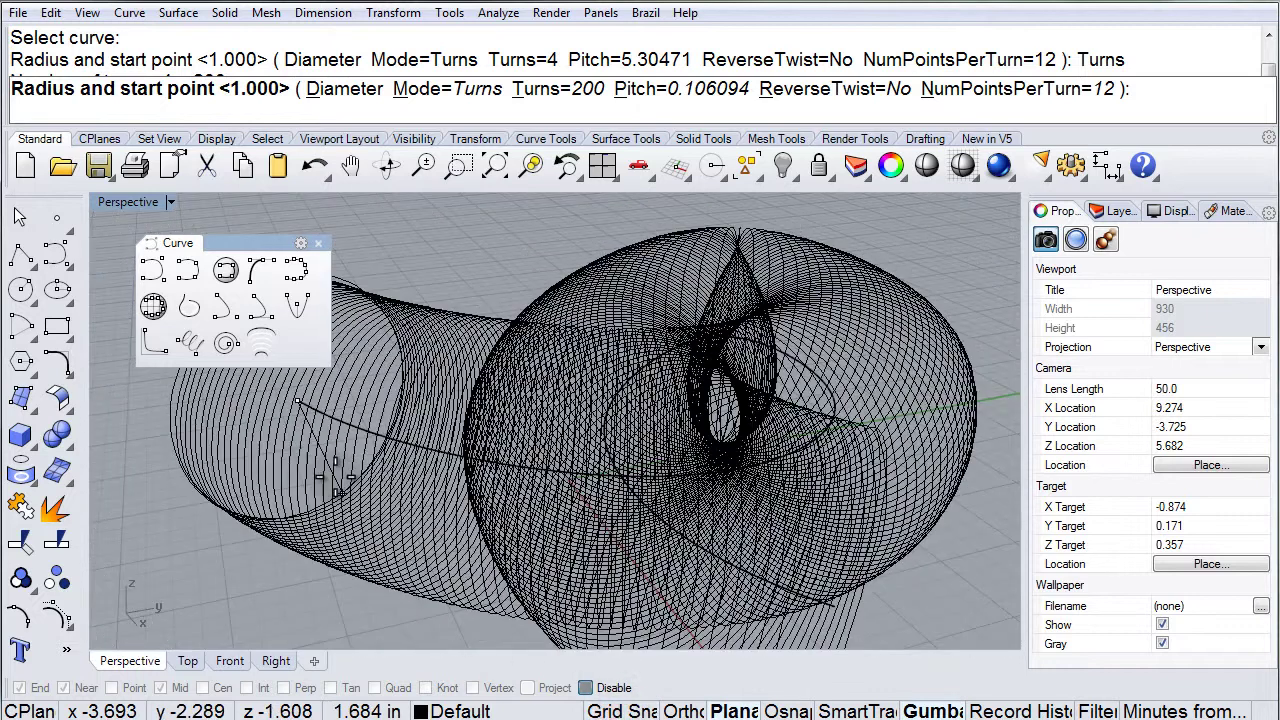
left_click(296, 406)
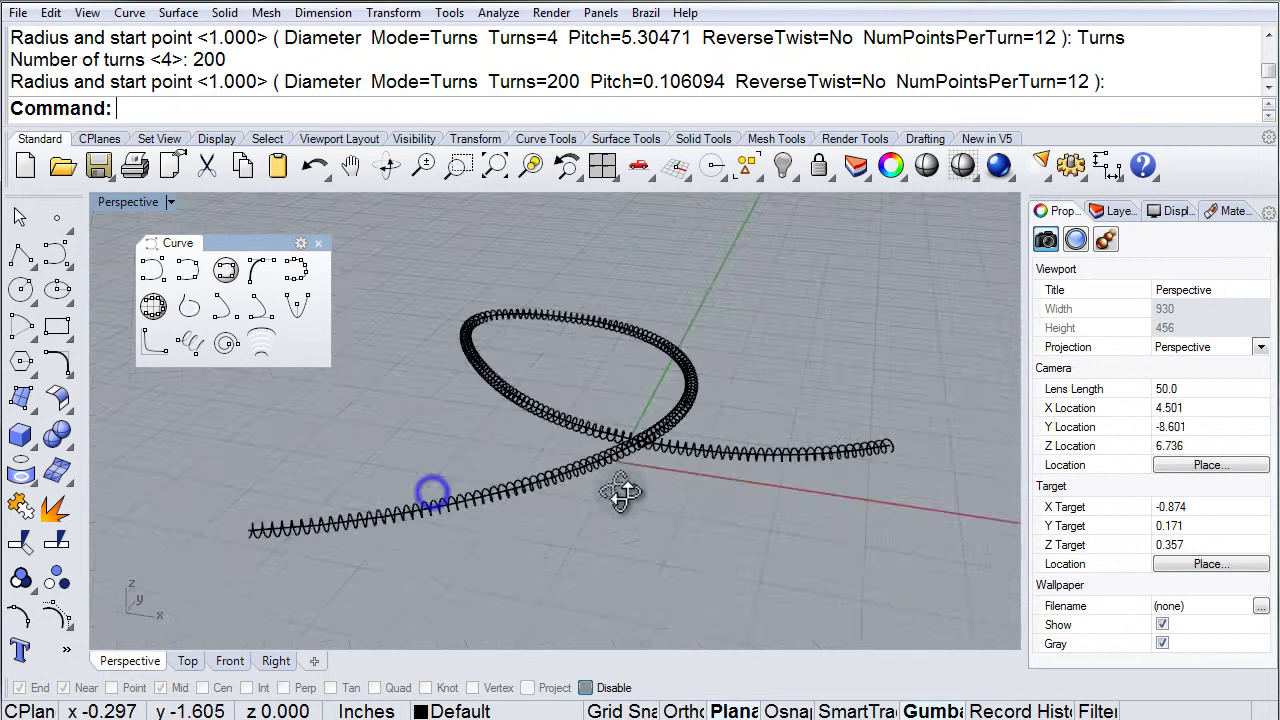